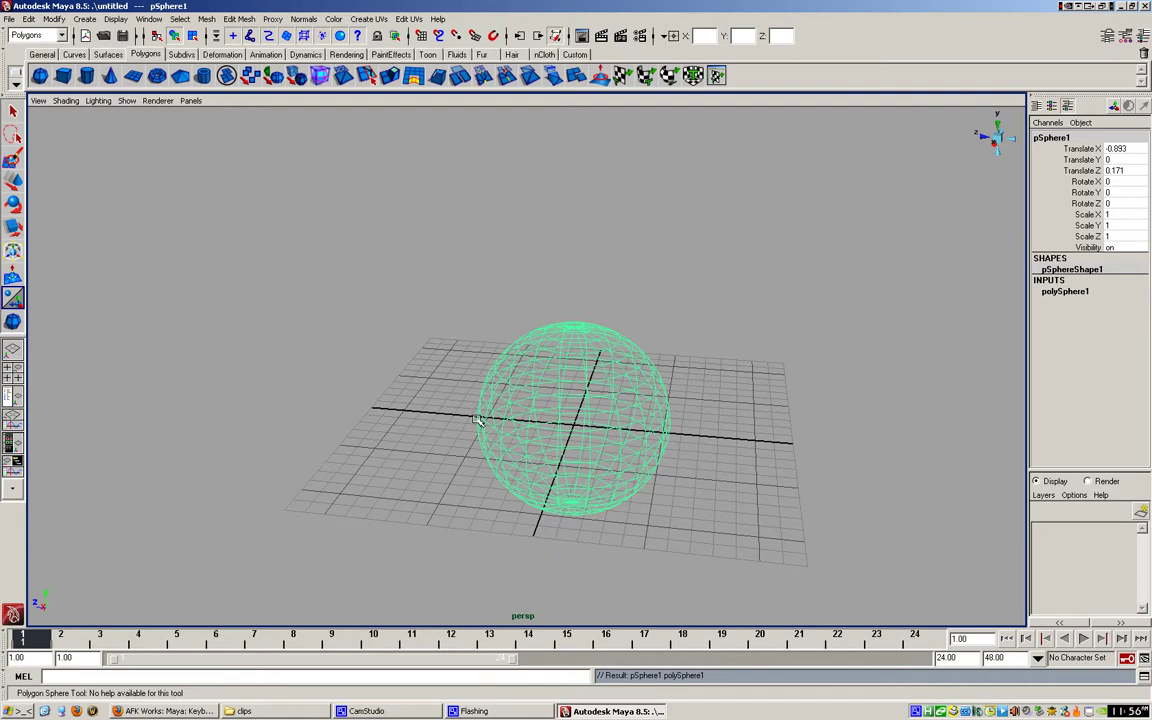
Switch the viewport display of the sphere to smooth shaded, textured, and finally lit by scene lights.
key(5)
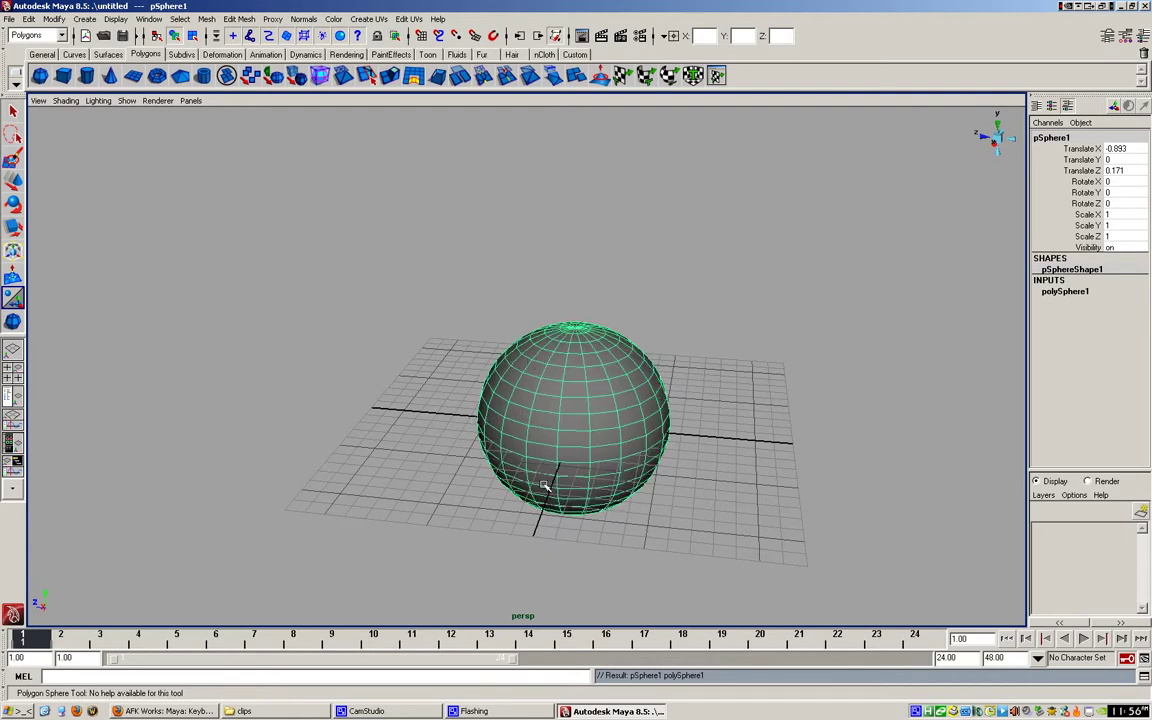
key(6)
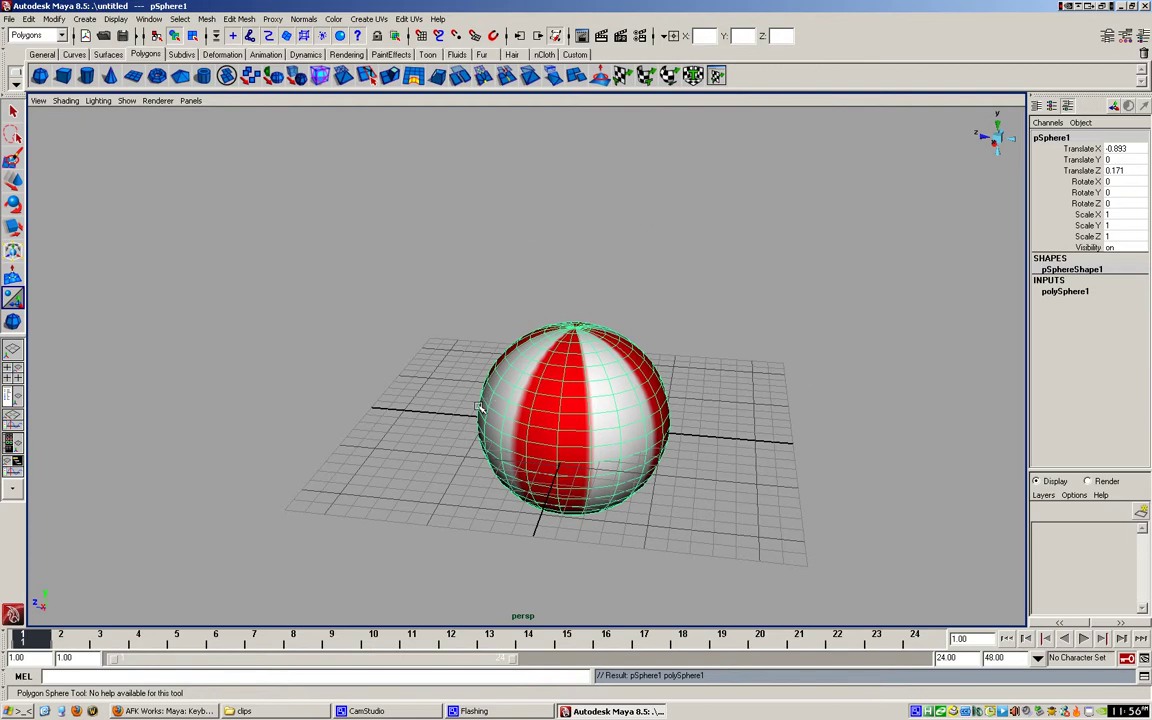
click(346, 54)
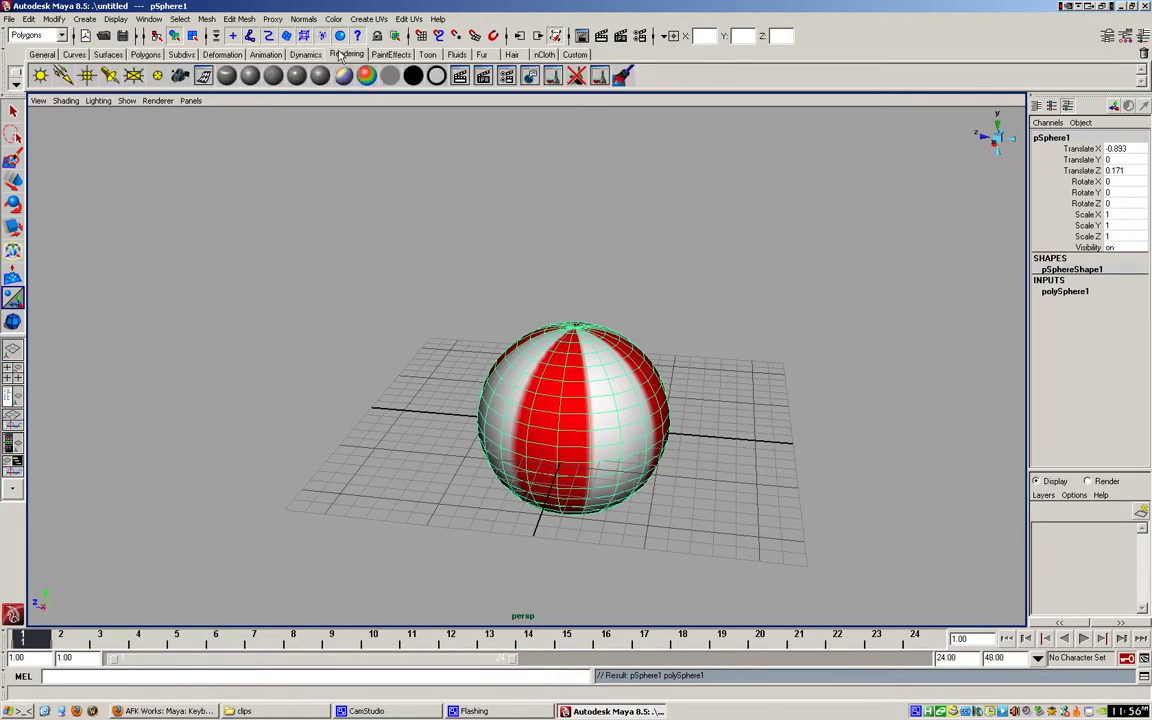
key(7)
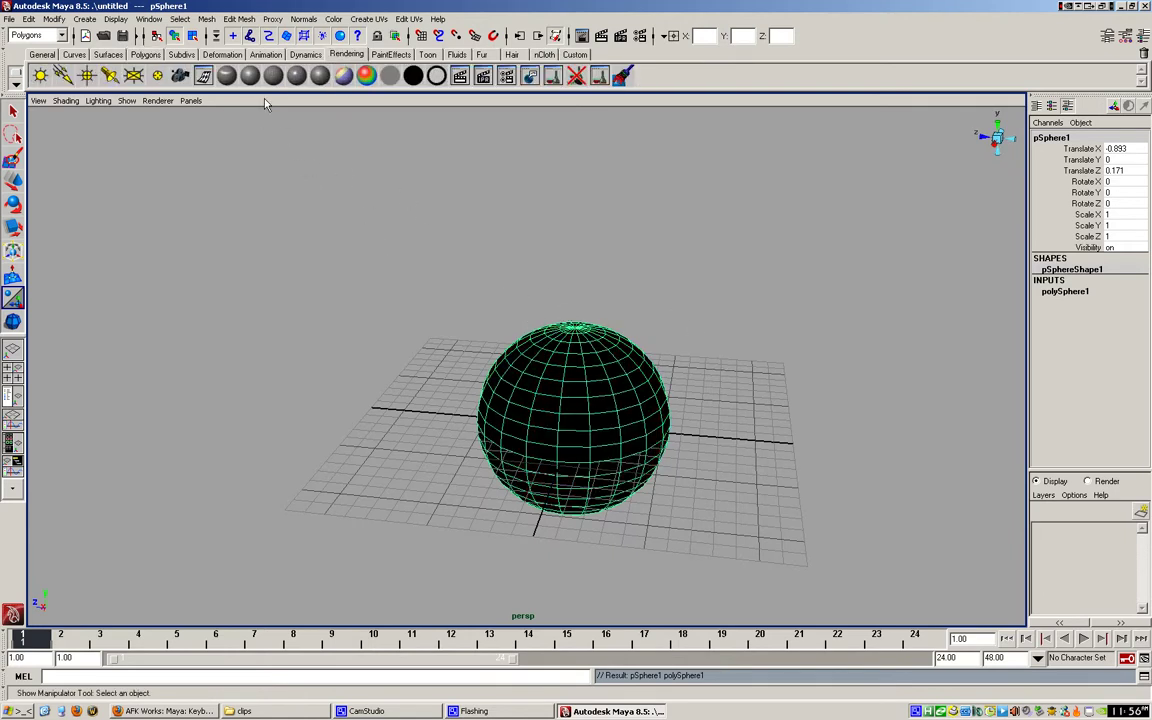
Create a spotlight and place it above and beside the sphere at about Y 8.22, Z 18.473.
click(108, 76)
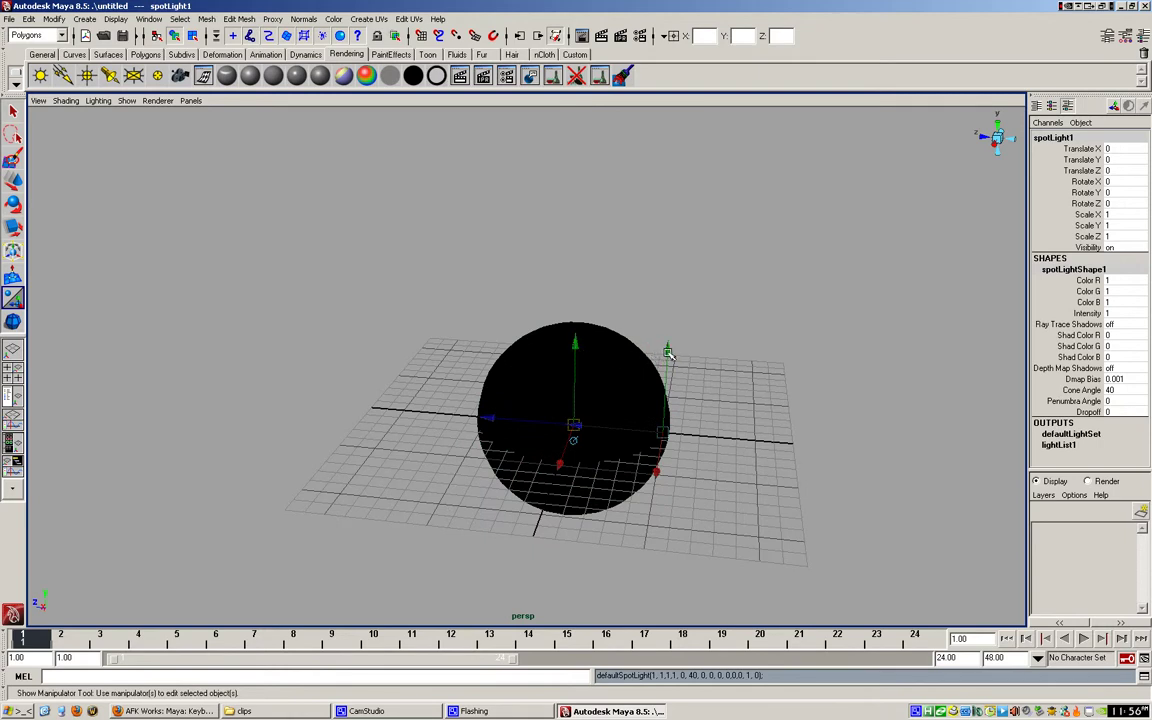
drag(667, 349, 579, 205)
drag(527, 283, 174, 260)
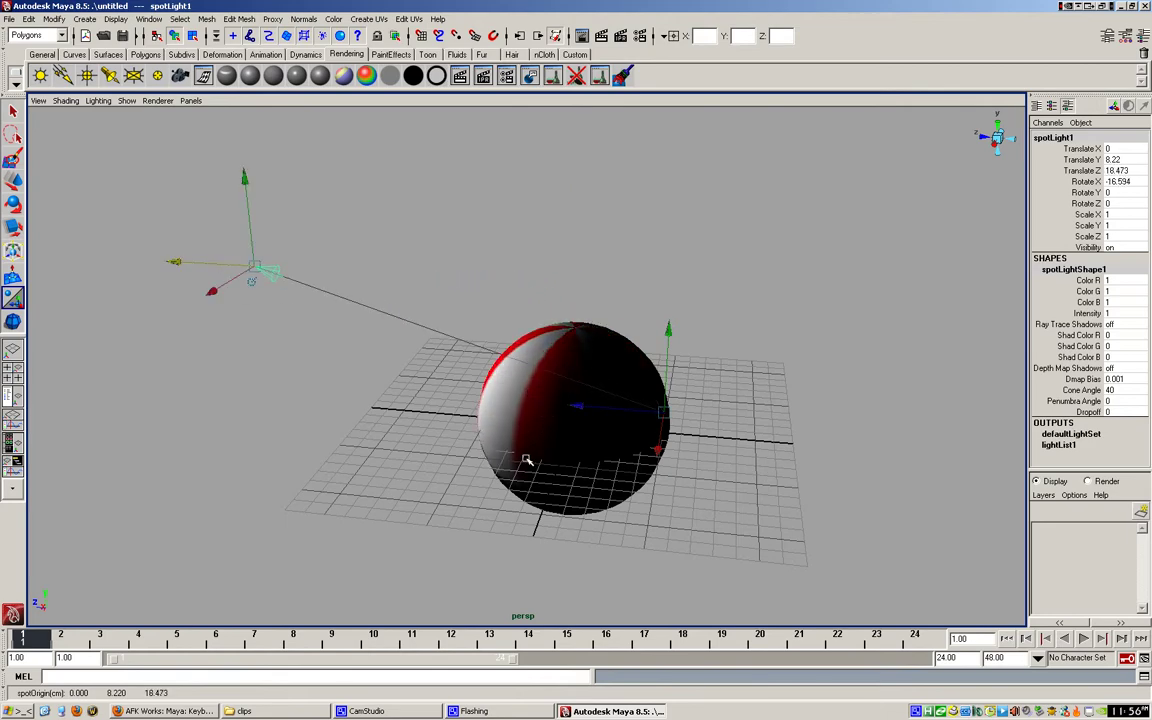
alt+drag(522, 458, 576, 453)
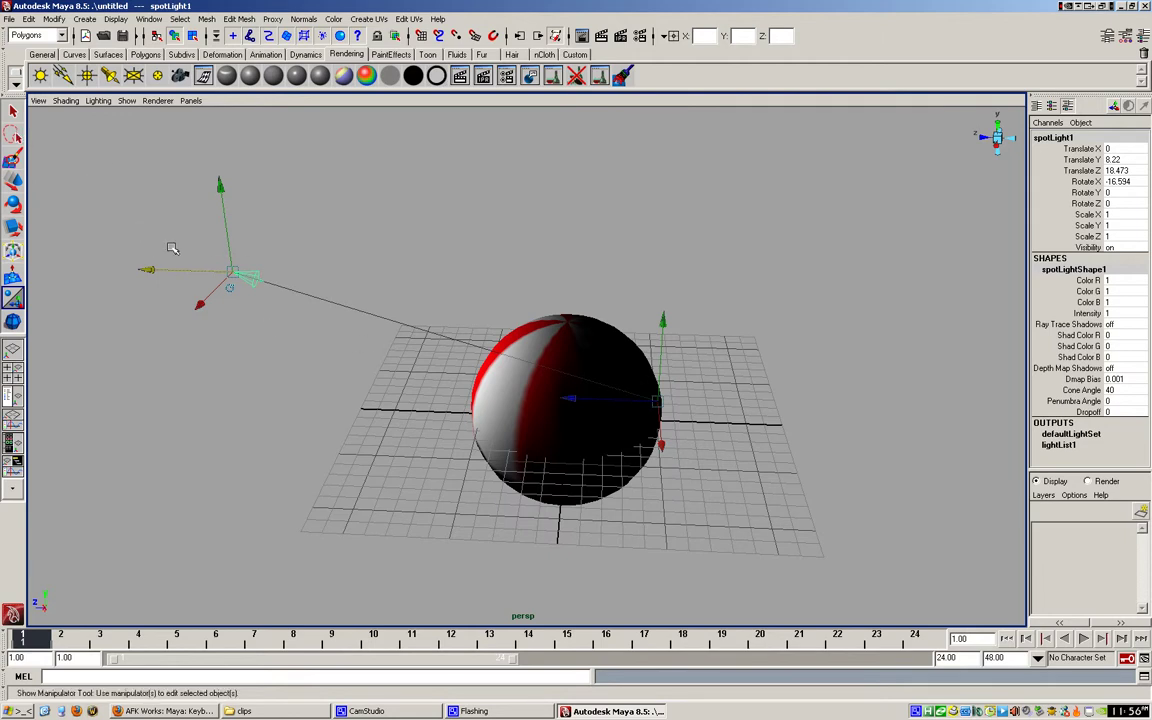
Move the spotlight closer to the sphere along Z with the Move tool, to about Z 16.999.
click(14, 113)
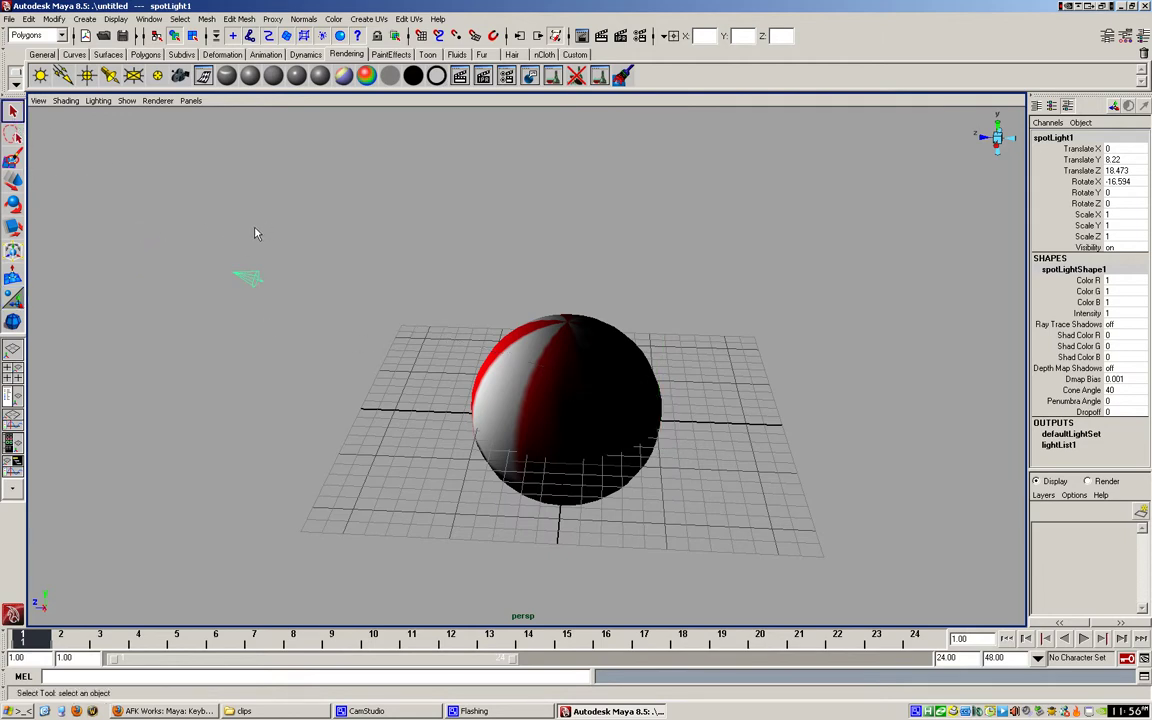
click(560, 383)
click(250, 277)
key(w)
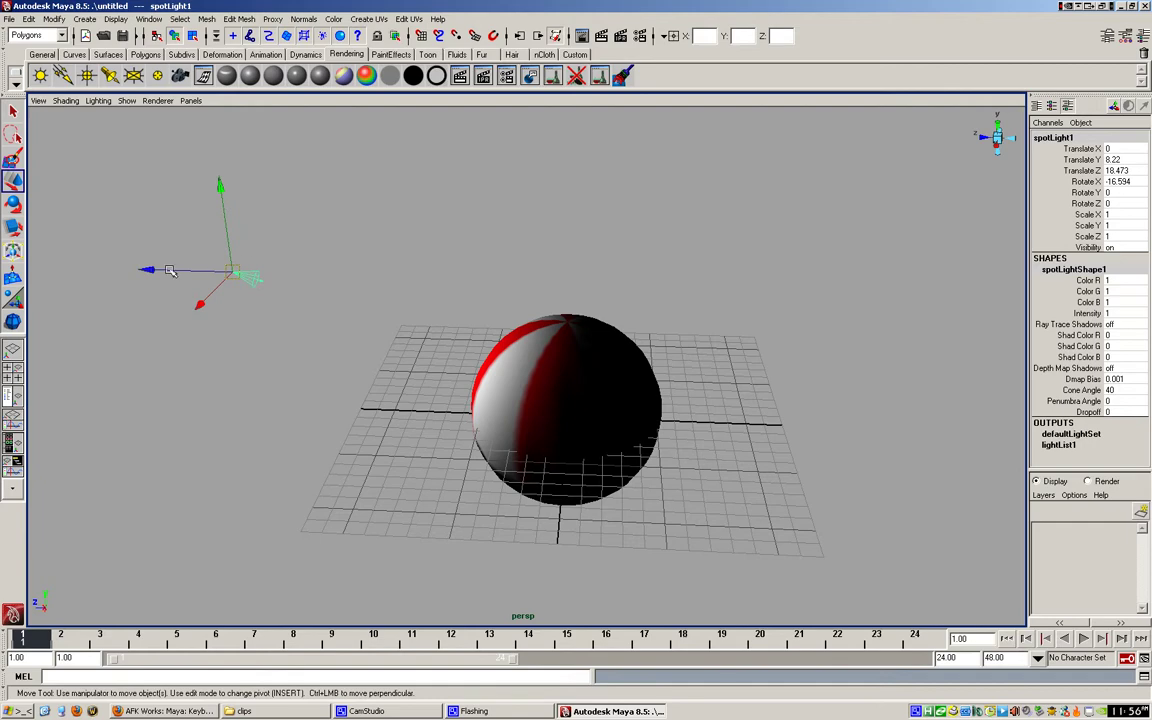
drag(136, 243, 183, 271)
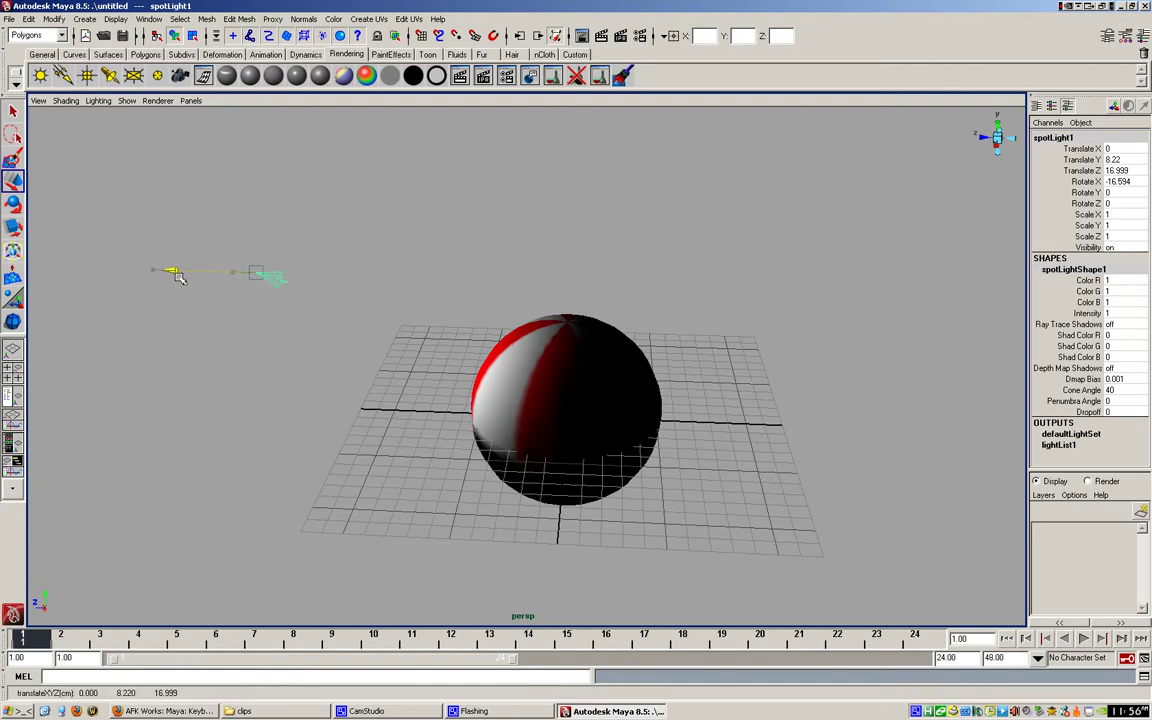
Move the sphere along Z to about -1.071 and rotate it about 55.5 degrees around X.
click(515, 363)
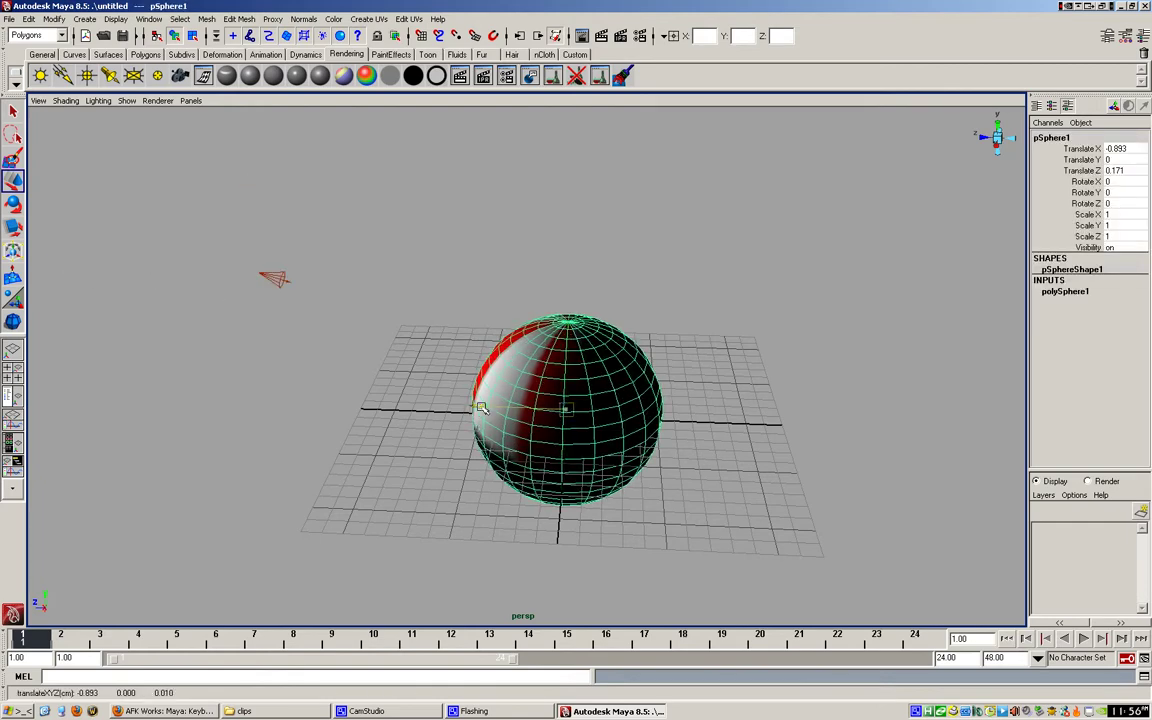
middle_drag(425, 372, 498, 407)
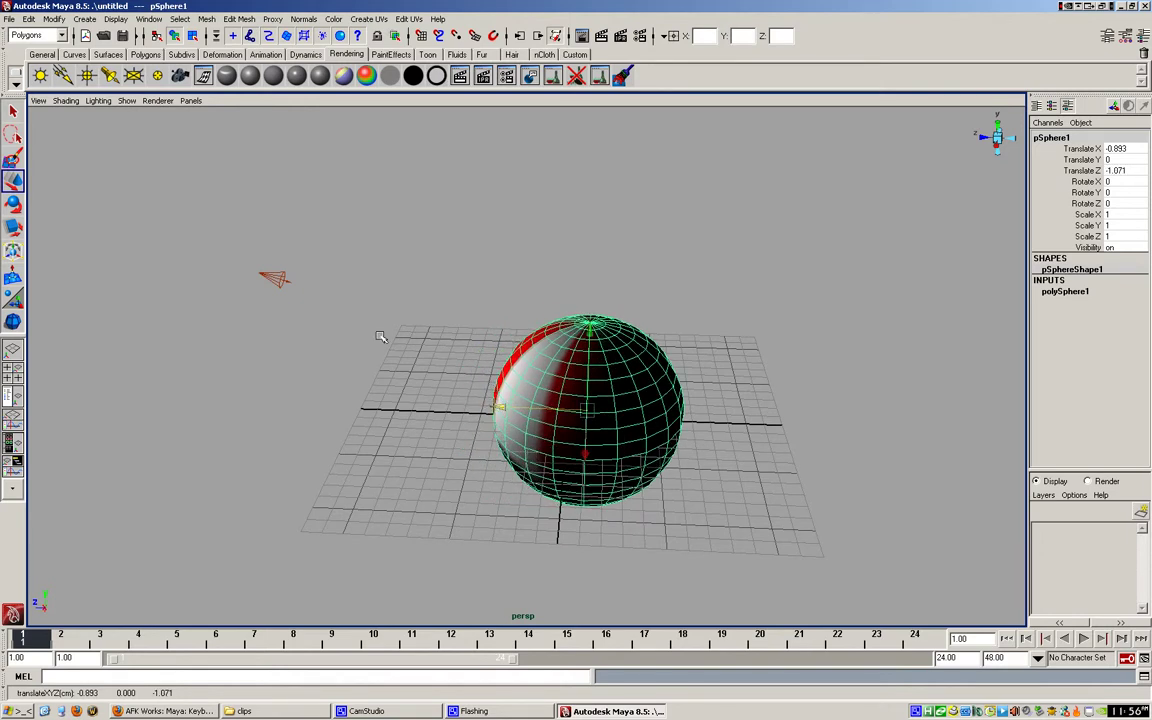
key(e)
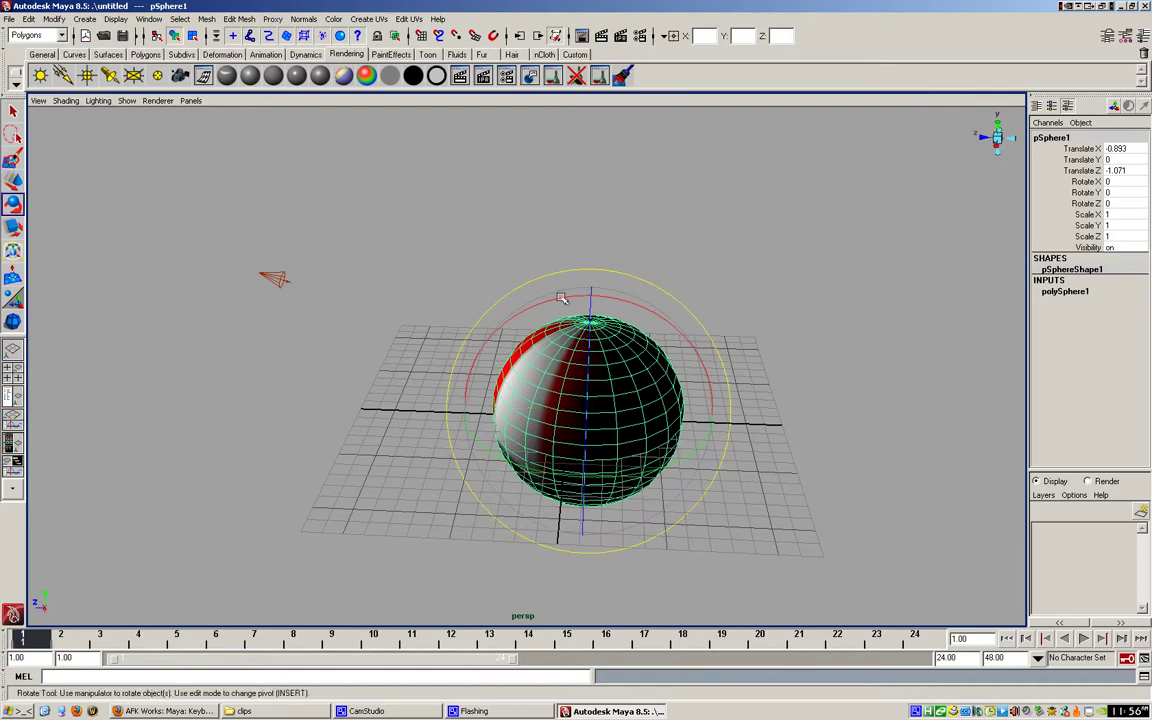
drag(505, 266, 394, 314)
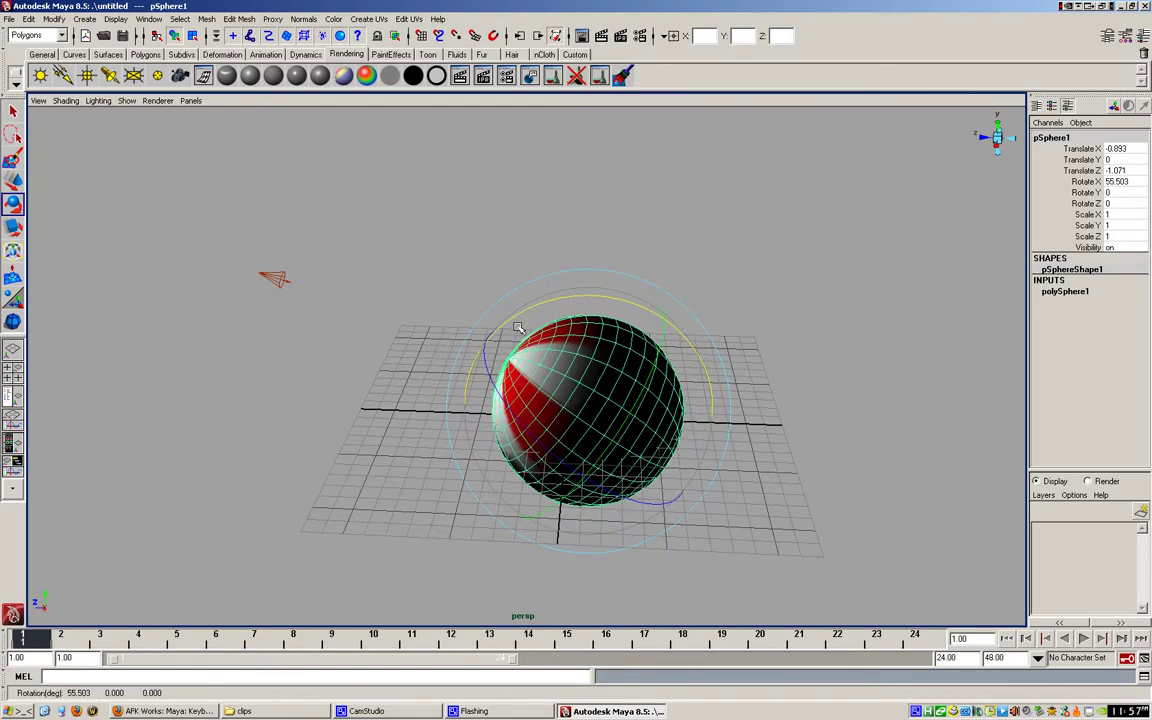
Scale the sphere up uniformly to about 1.364, then reduce its Y scale to about 1.185.
key(r)
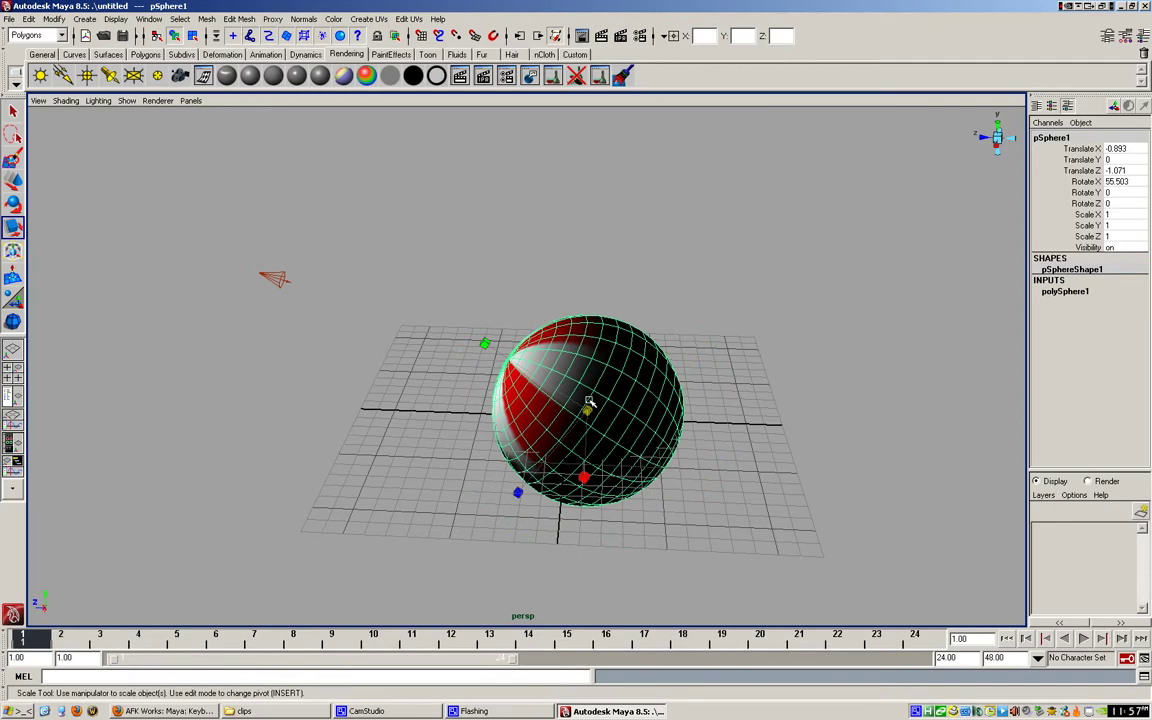
drag(588, 410, 667, 392)
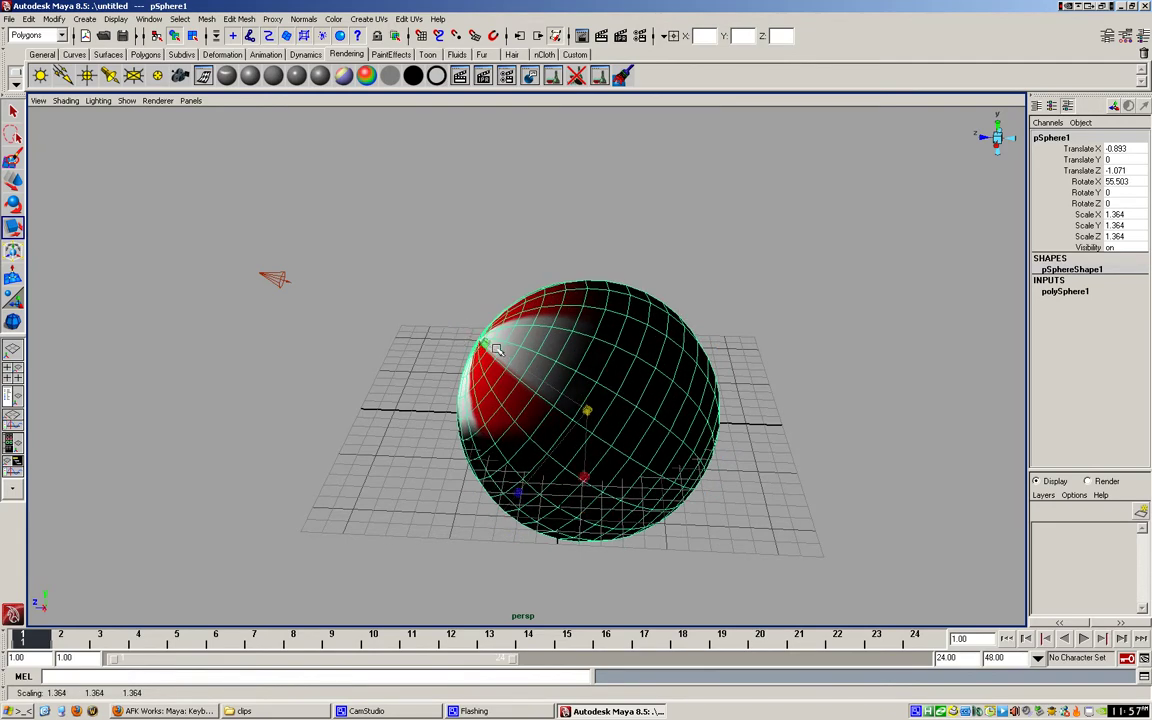
drag(446, 318, 487, 314)
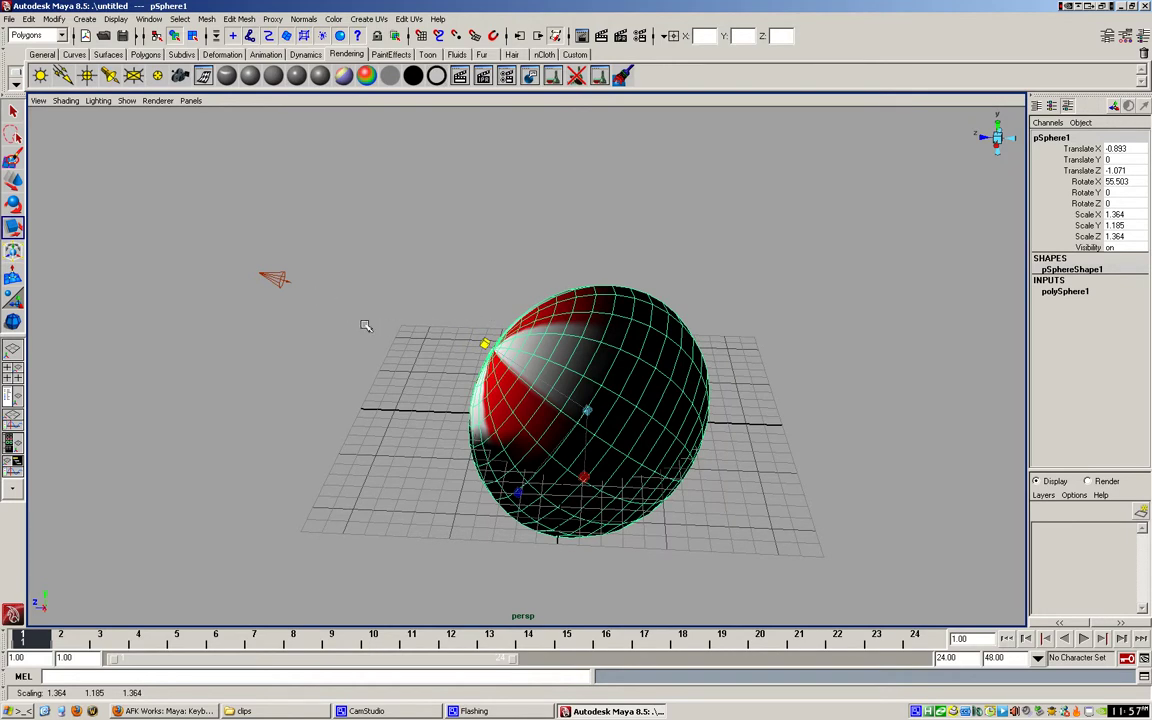
Adjust the spotlight with the Show Manipulator tool to about Z 16.148, aiming it at about Y -1.589, Z -5.455.
key(t)
click(268, 275)
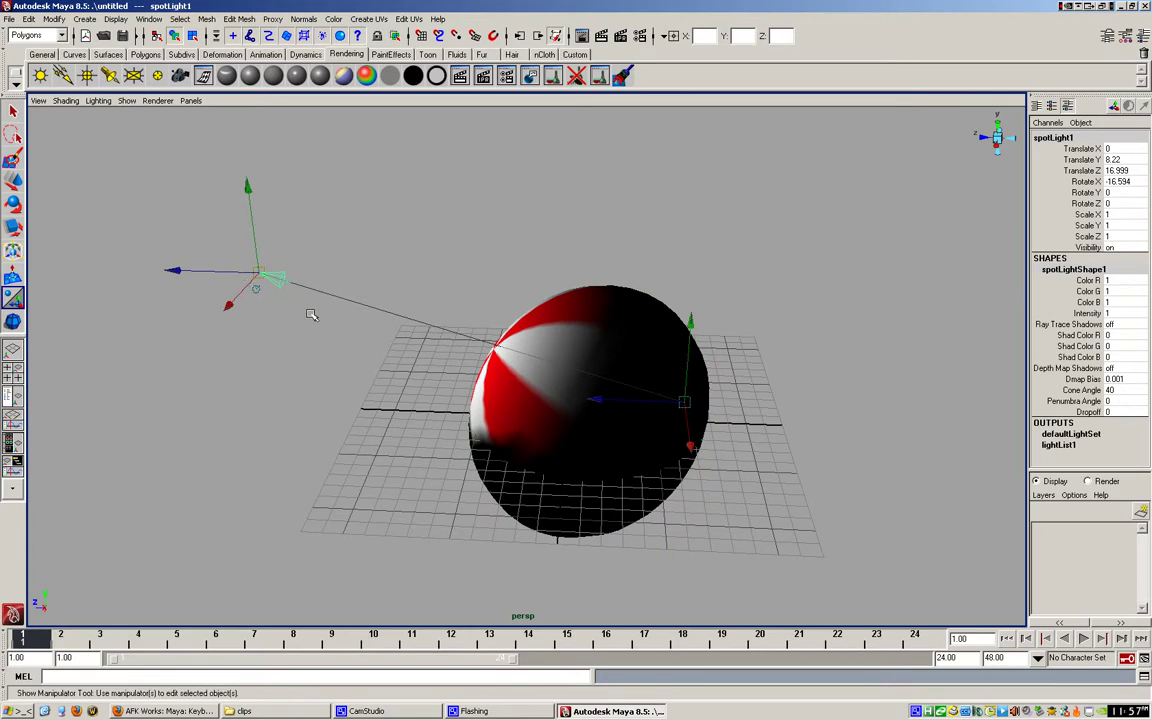
drag(187, 272, 532, 346)
drag(681, 329, 708, 392)
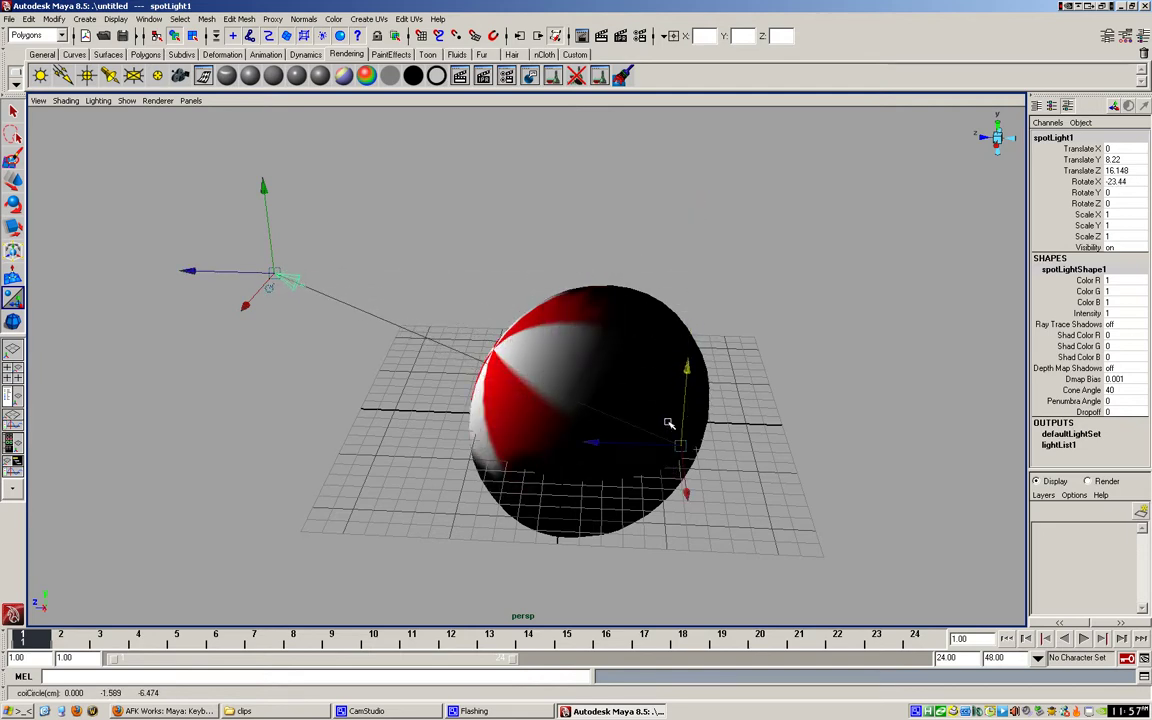
mouse_move(589, 442)
mouse_down()
mouse_move(488, 430)
mouse_move(596, 430)
mouse_move(577, 428)
mouse_up()
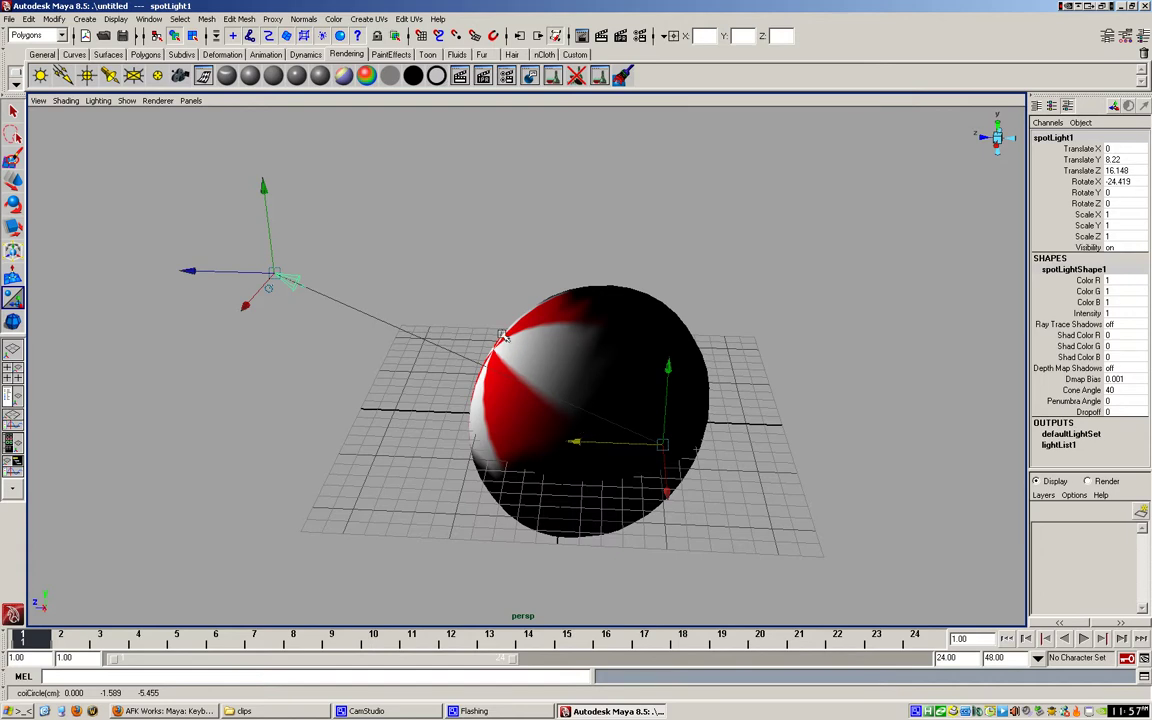
Return the viewport to textured display and delete the spotlight.
key(6)
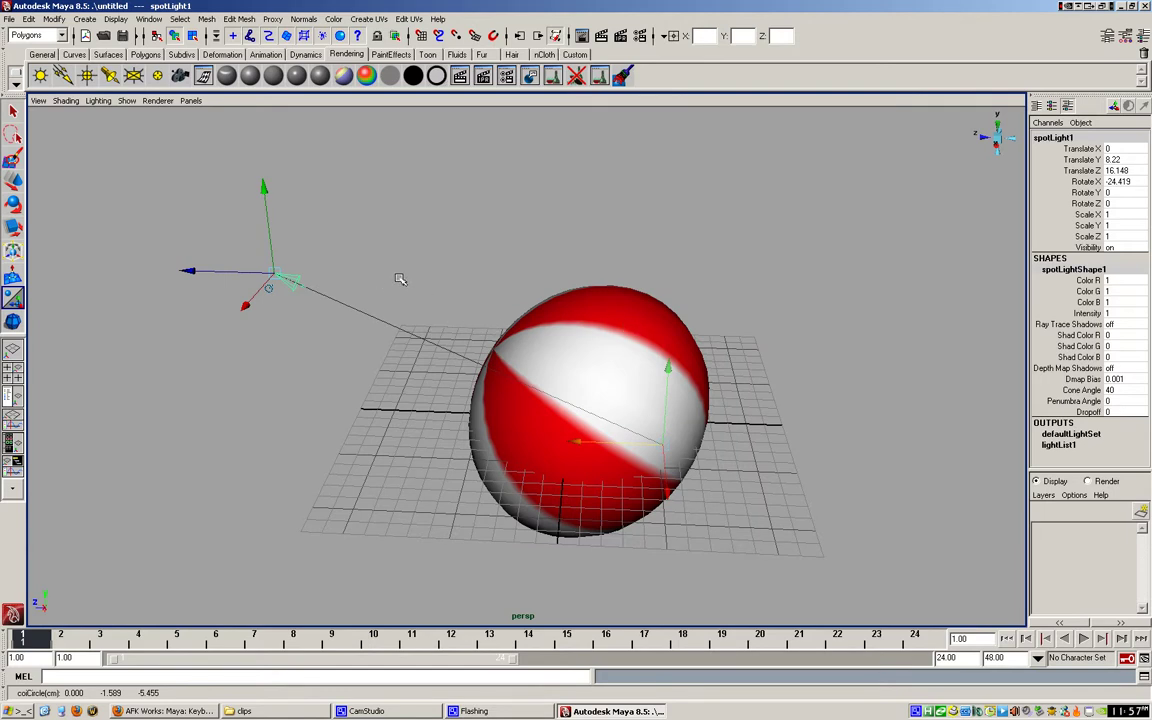
key(t)
key(Delete)
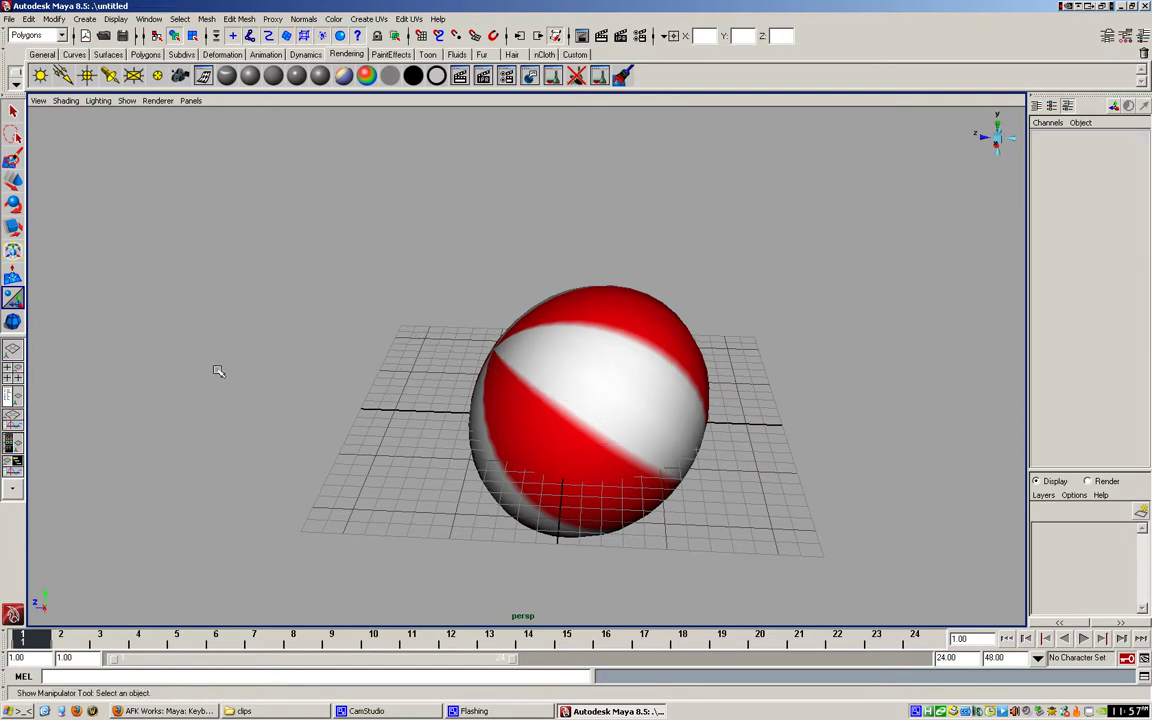
Switch the sphere to face selection and select one face on the upper part of the wide red stripe.
click(553, 327)
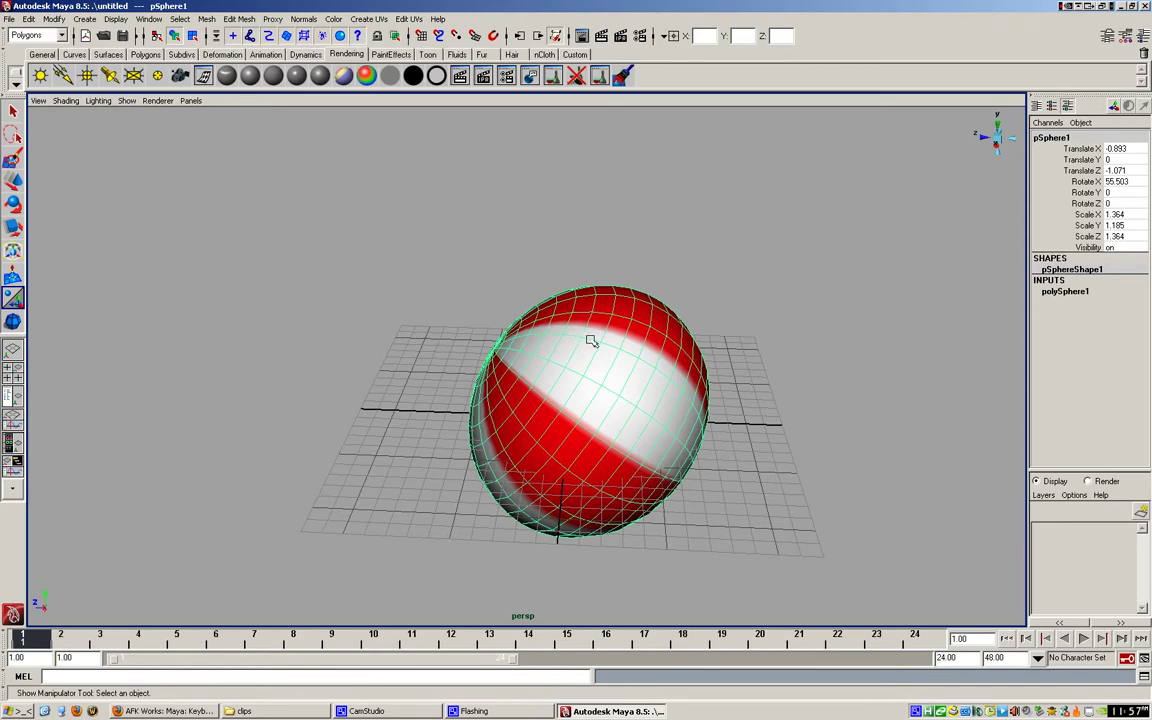
alt+drag(564, 301, 512, 320)
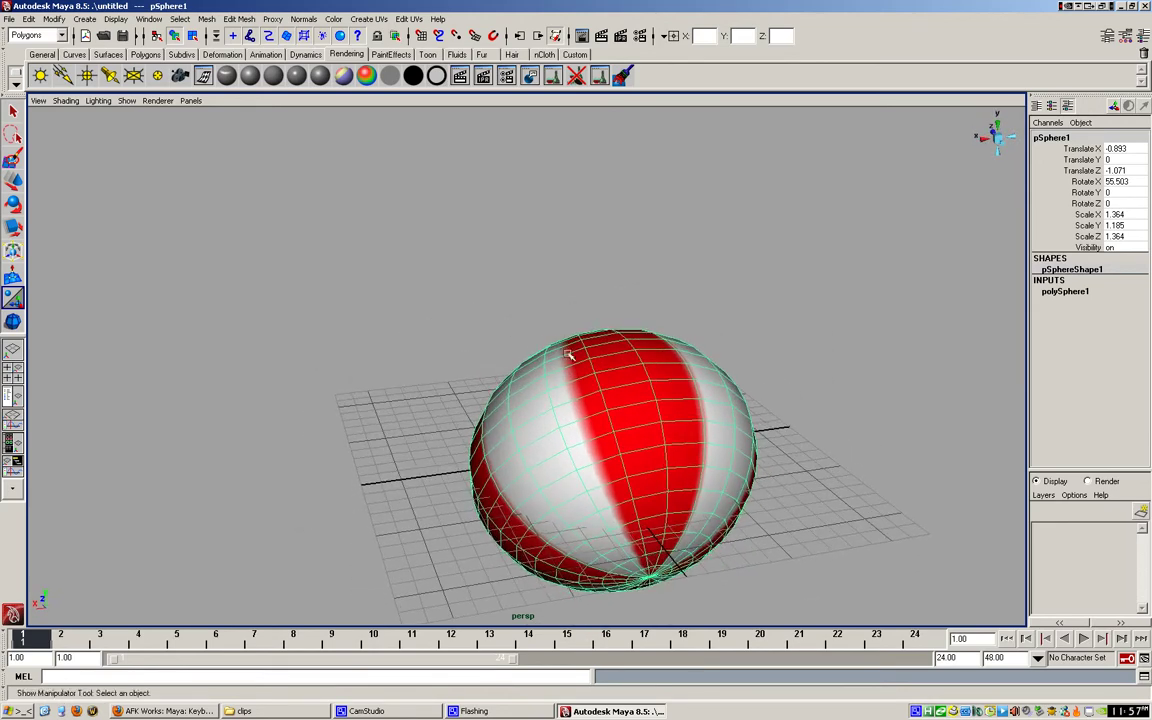
right_click(625, 379)
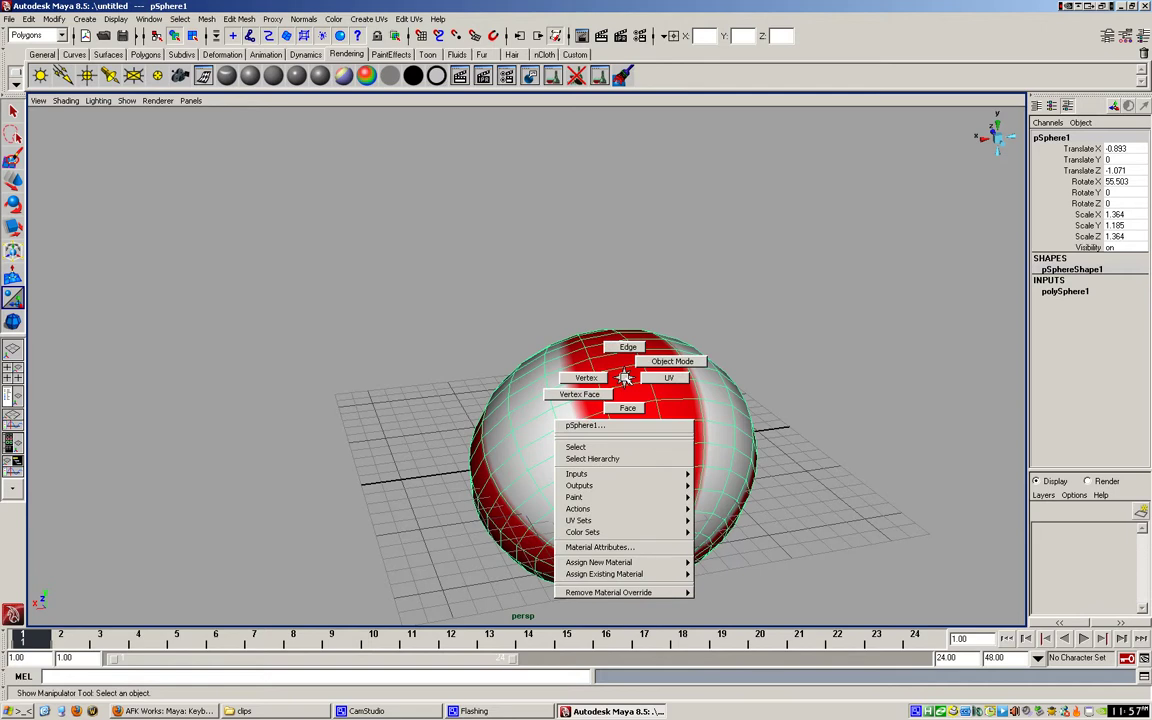
mouse_move(625, 378)
right_down()
mouse_move(627, 406)
mouse_move(625, 380)
right_up()
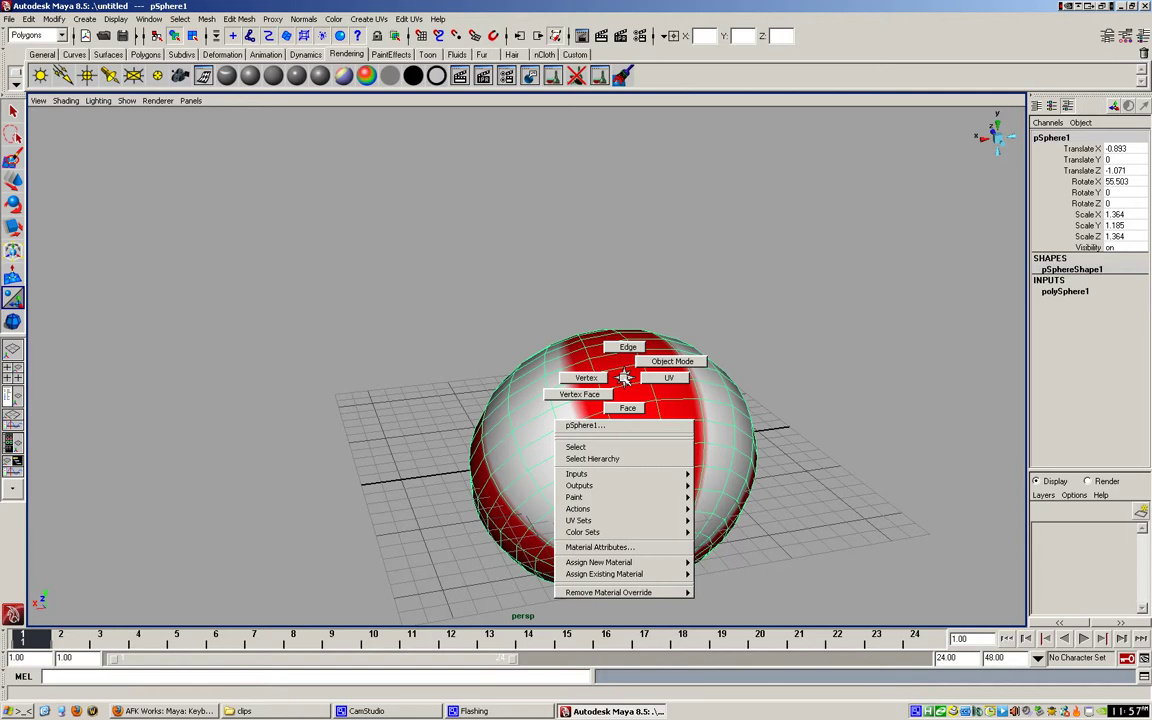
right_drag(624, 374, 629, 400)
click(625, 378)
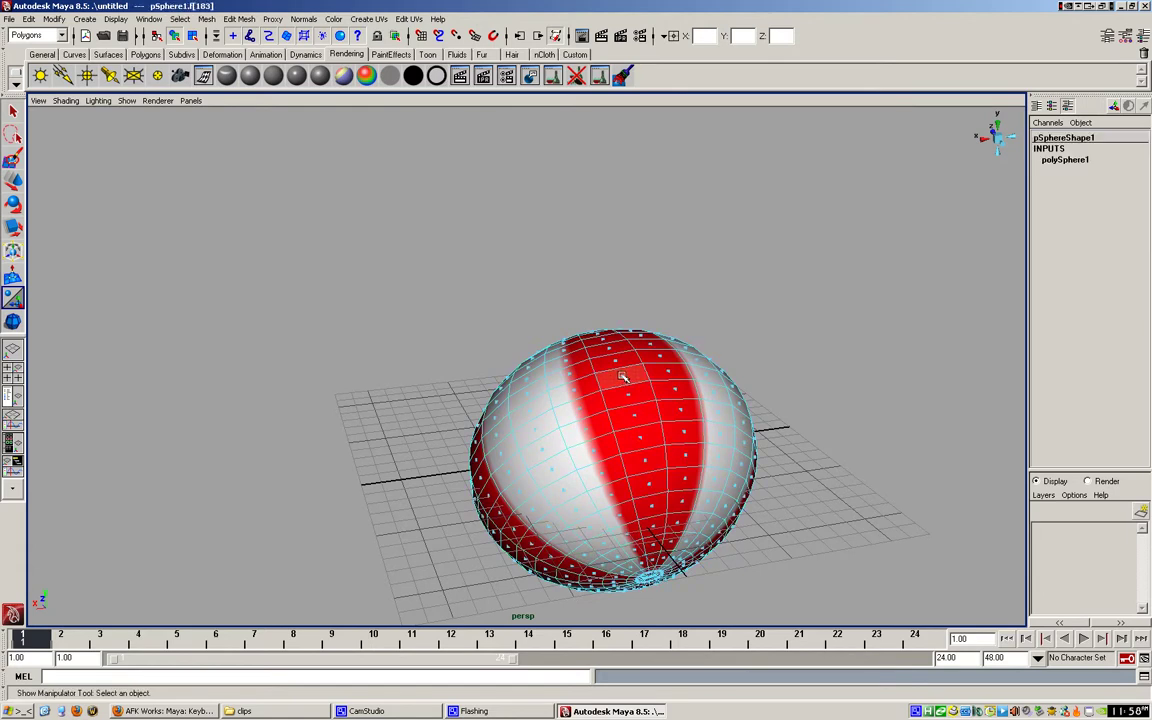
Extrude the selected sphere face outward by about 7.11 in local Z.
click(145, 54)
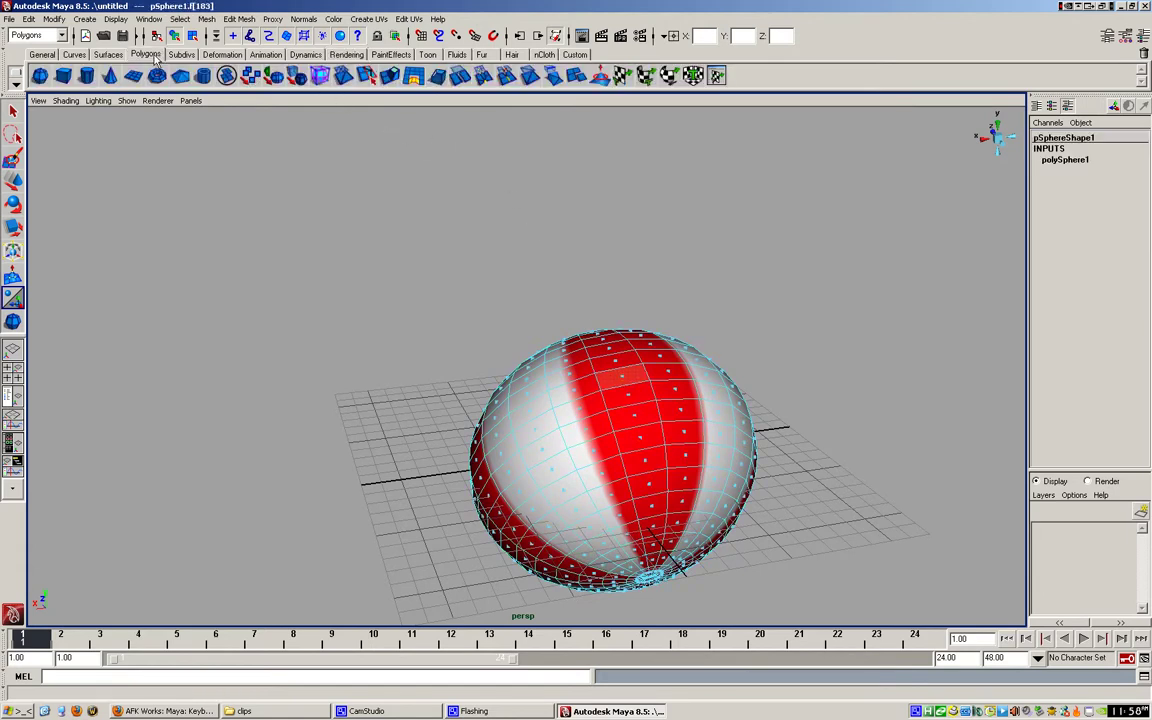
click(390, 78)
alt+drag(500, 334, 703, 370)
drag(715, 290, 790, 180)
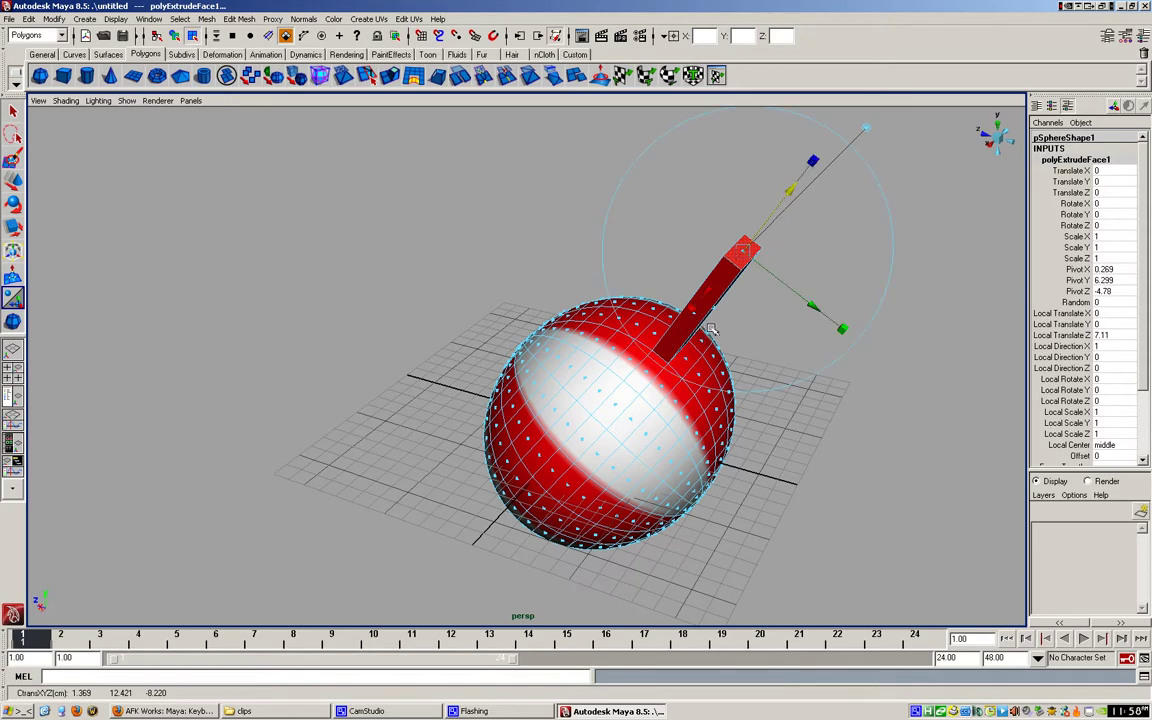
Repeat the extrusion on a side face of the protruding block, pulling it sideways by about 4.932 in local Z.
alt+drag(709, 328, 667, 305)
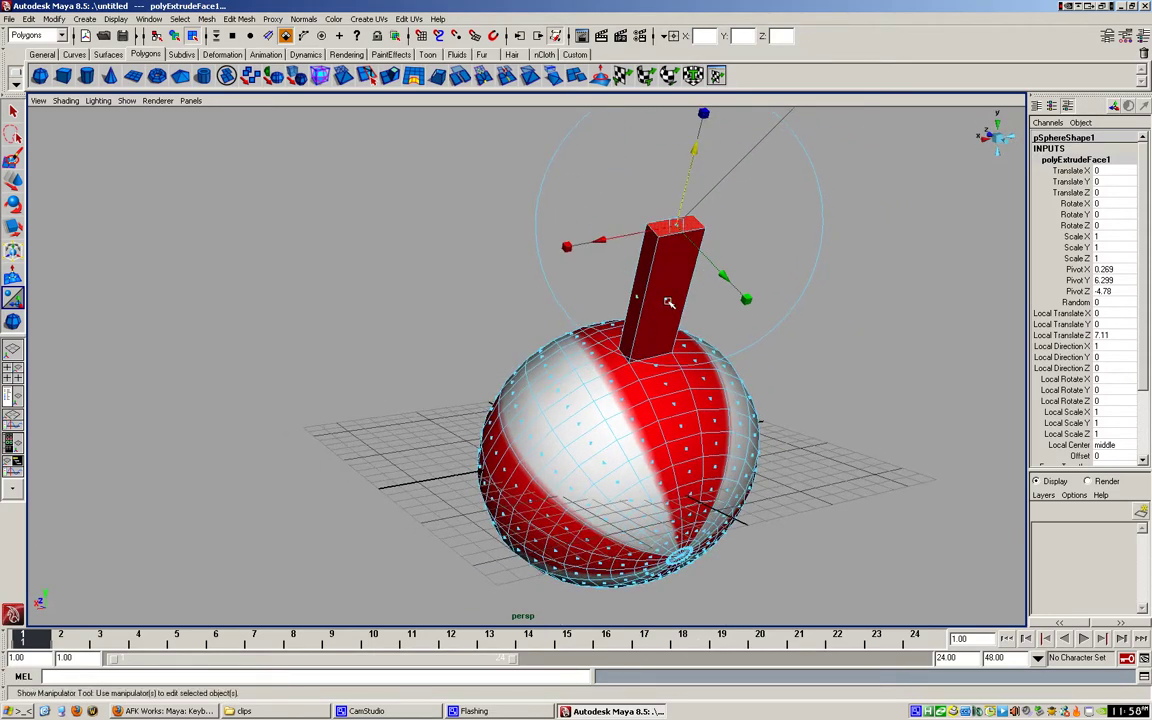
click(575, 270)
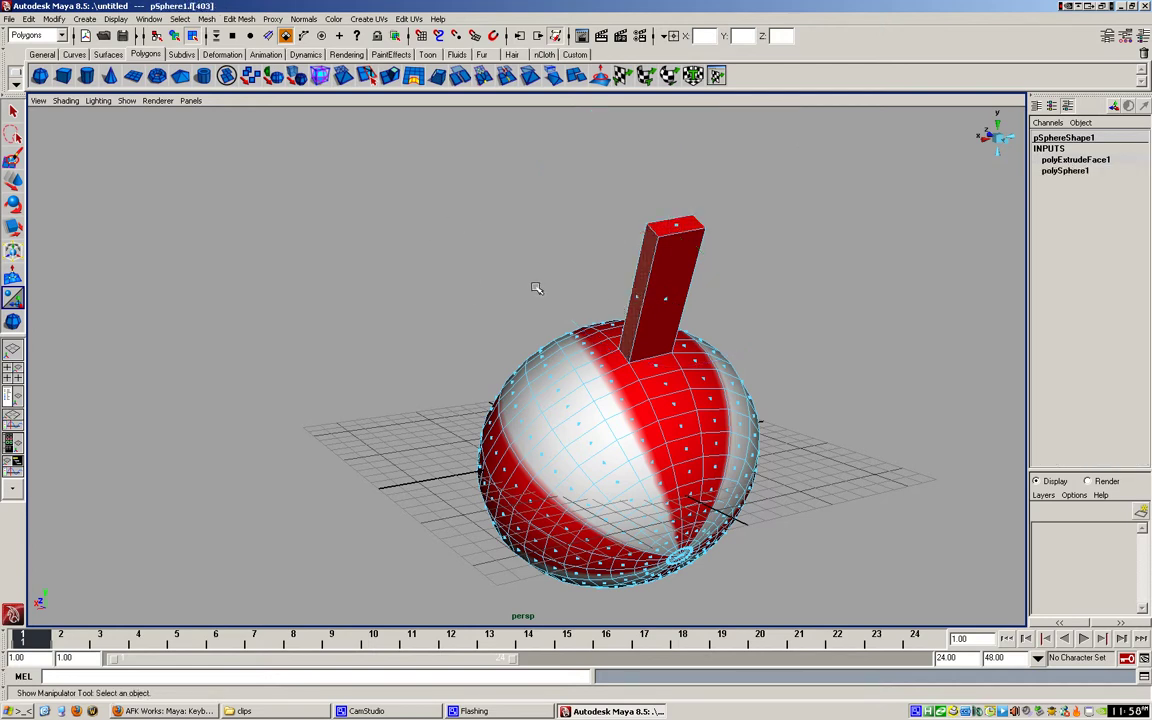
key(g)
drag(566, 311, 454, 328)
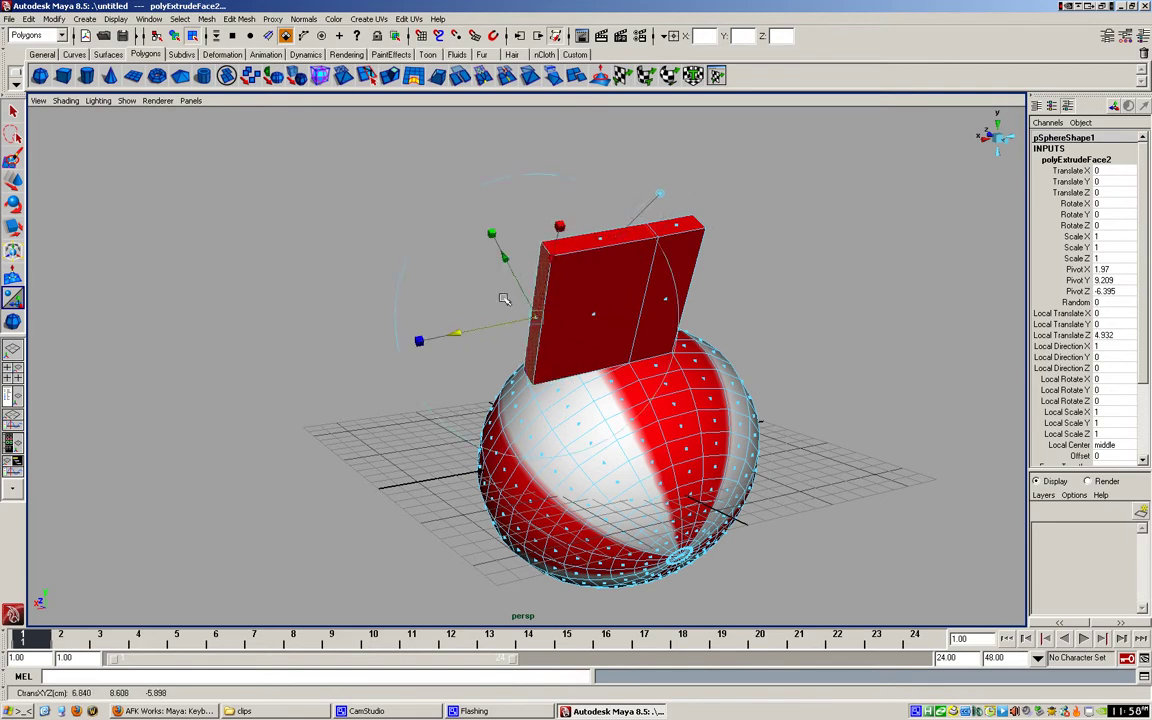
Repeat the extrusion on the top face of the block's sideways extension, raising it by about 2.407 in local Z.
click(540, 210)
key(g)
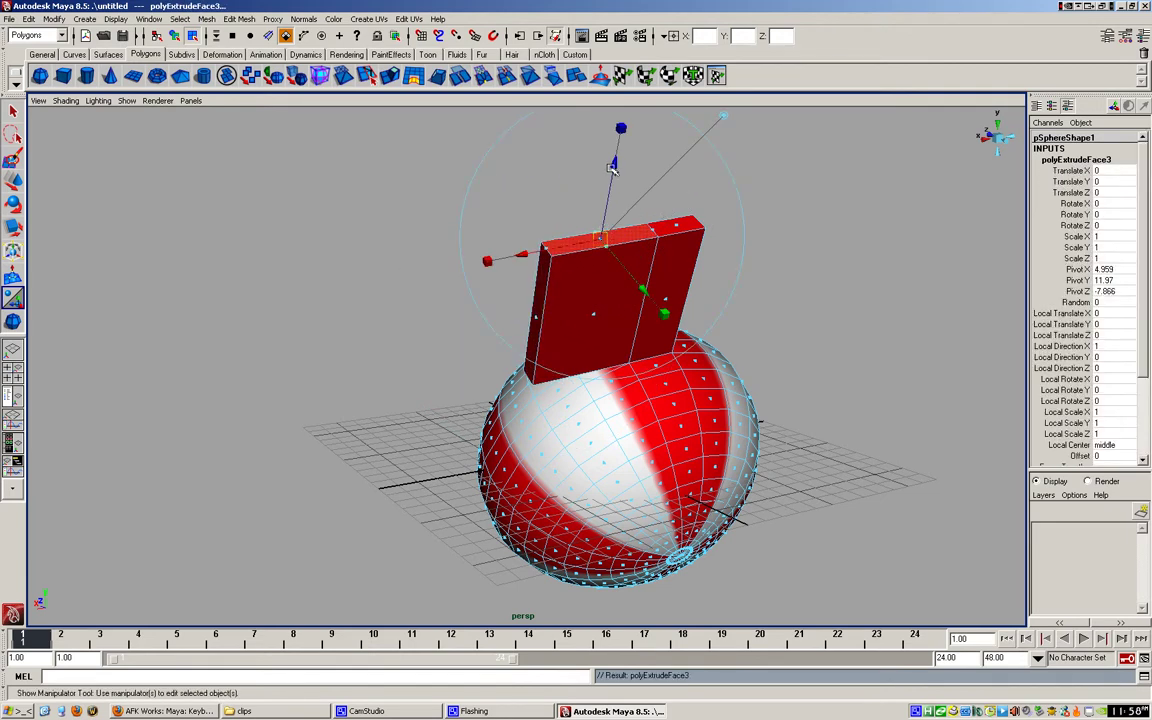
drag(613, 168, 557, 222)
key(t)
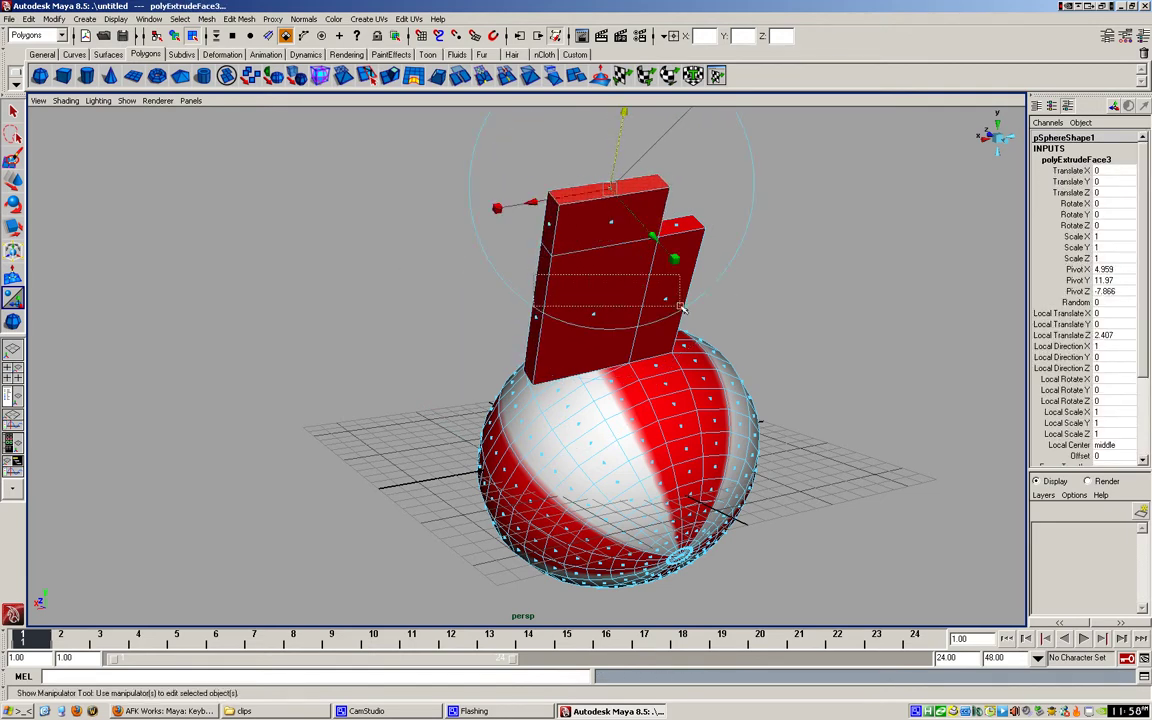
alt+drag(549, 307, 673, 180)
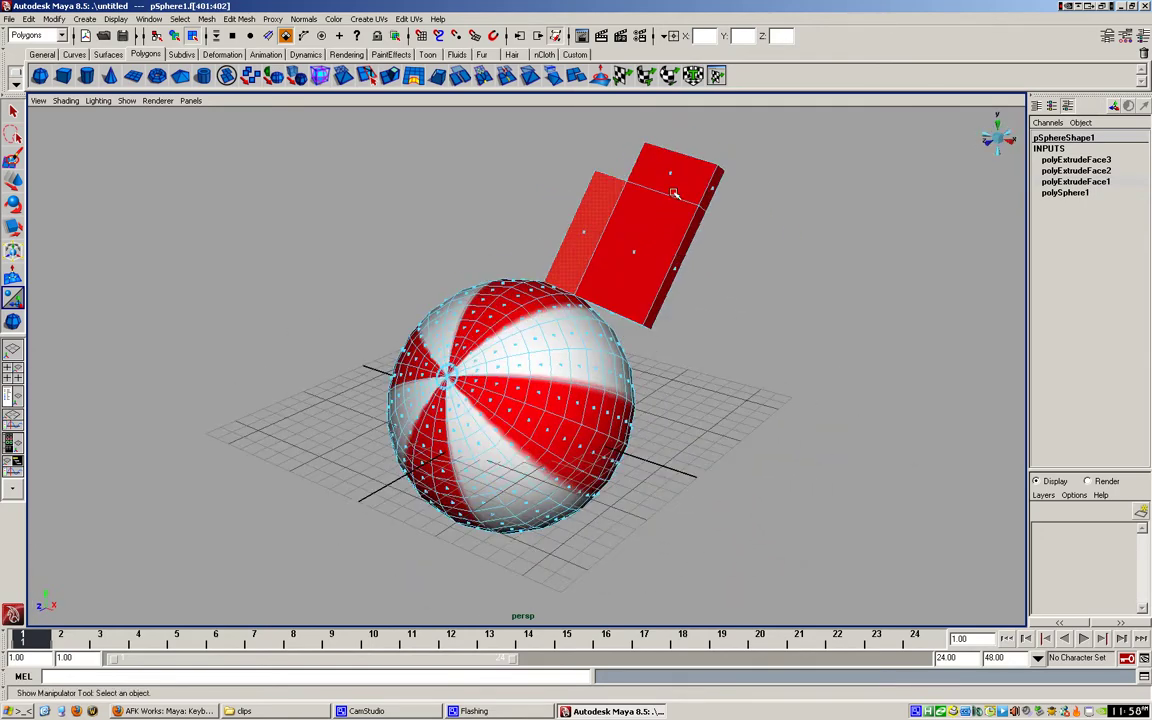
Repeat the extrusion on the front face of the upper block by about 3.108 in local Z, scaling it to about 0.666 in local X.
click(671, 174)
key(g)
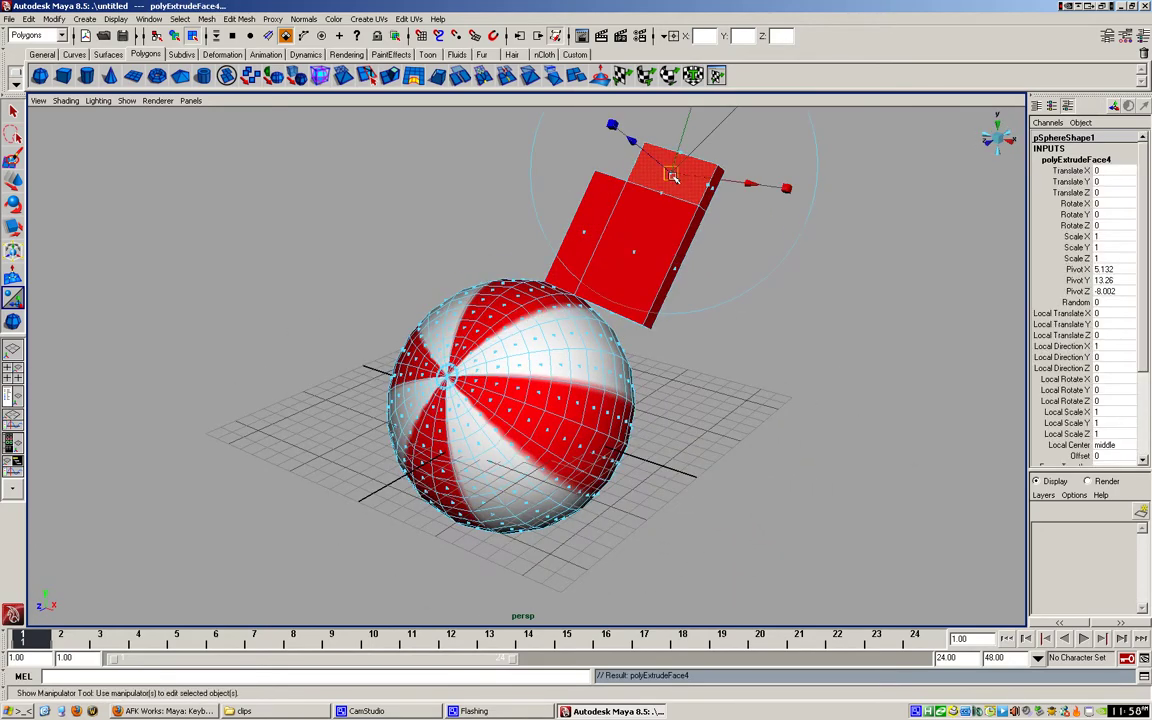
drag(630, 141, 602, 121)
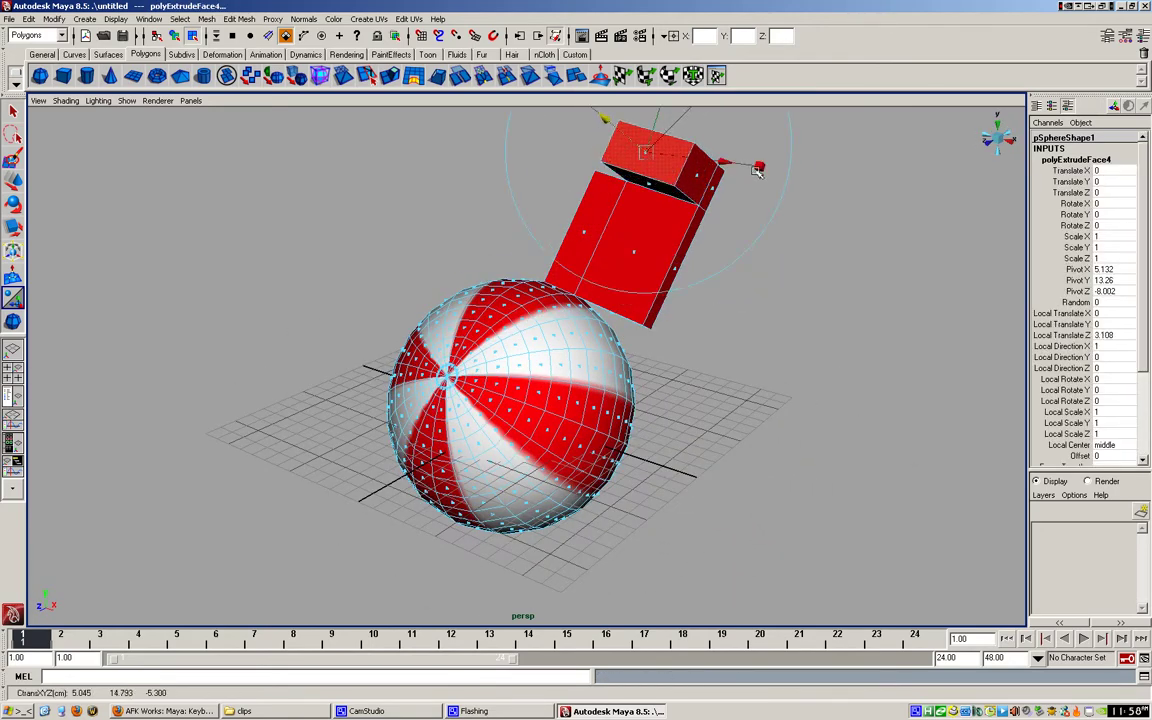
mouse_move(759, 165)
mouse_down()
mouse_move(673, 154)
mouse_move(758, 167)
mouse_up()
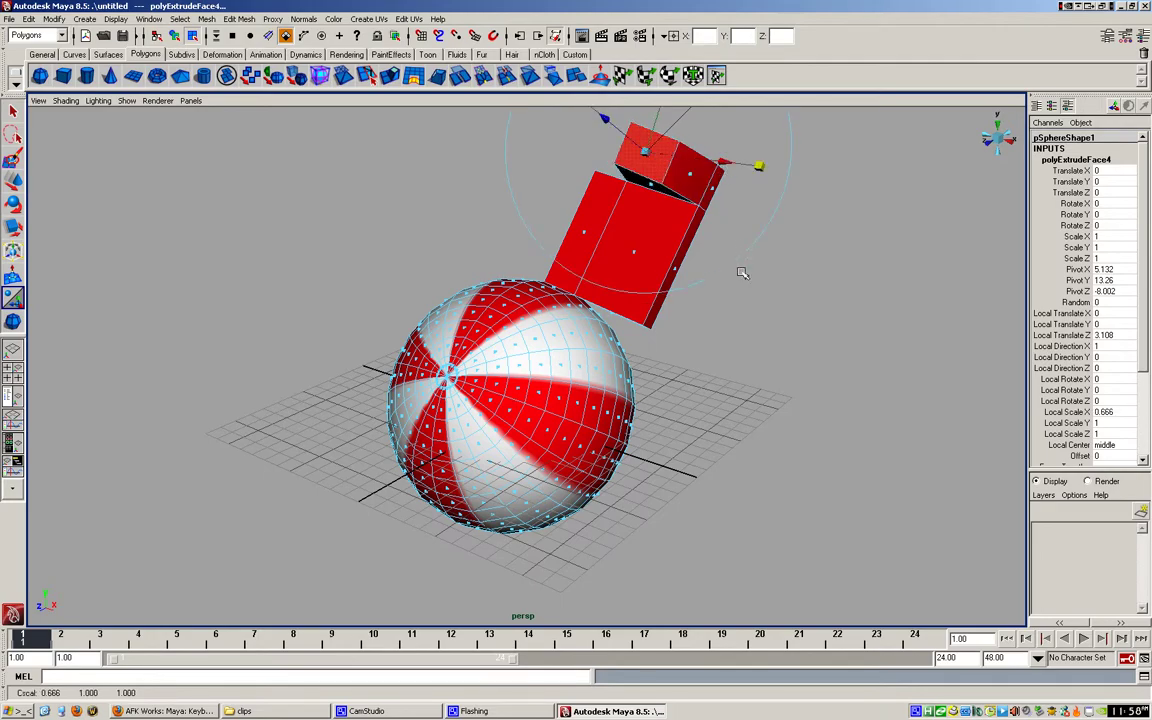
Chamfer the corners of the block's large front face, then repeat the command on the small upper face and the narrow side face.
alt+drag(738, 267, 459, 363)
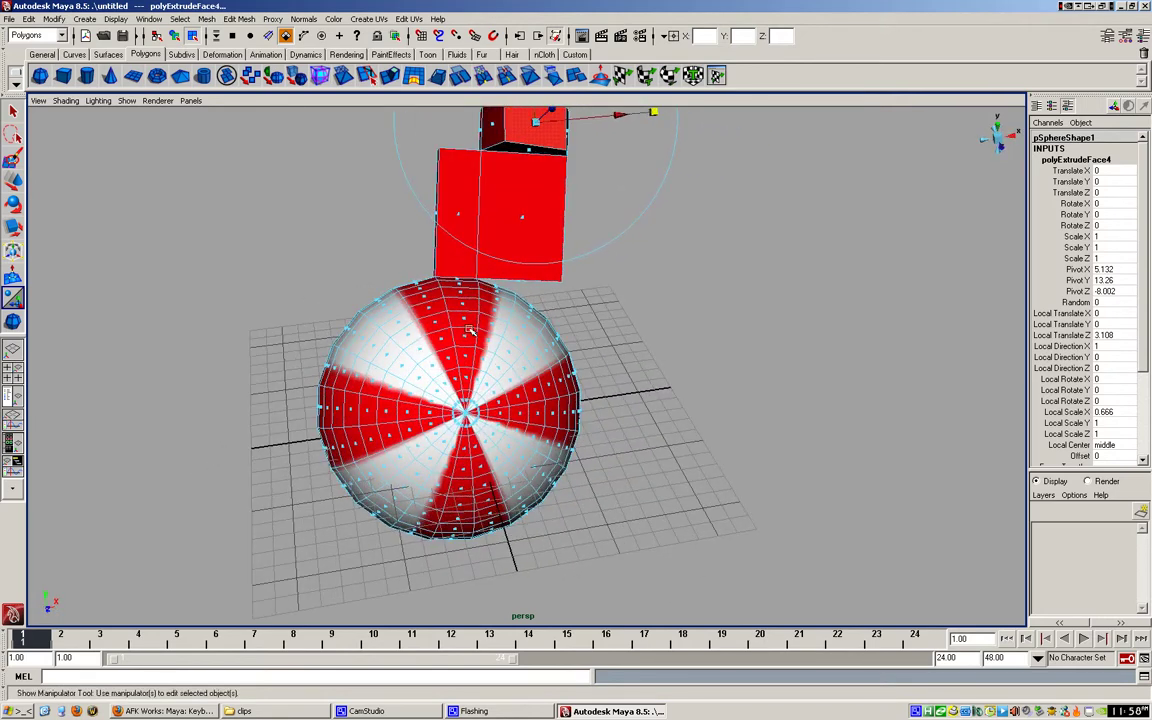
alt+drag(527, 281, 481, 250)
alt+middle_drag(481, 250, 352, 405)
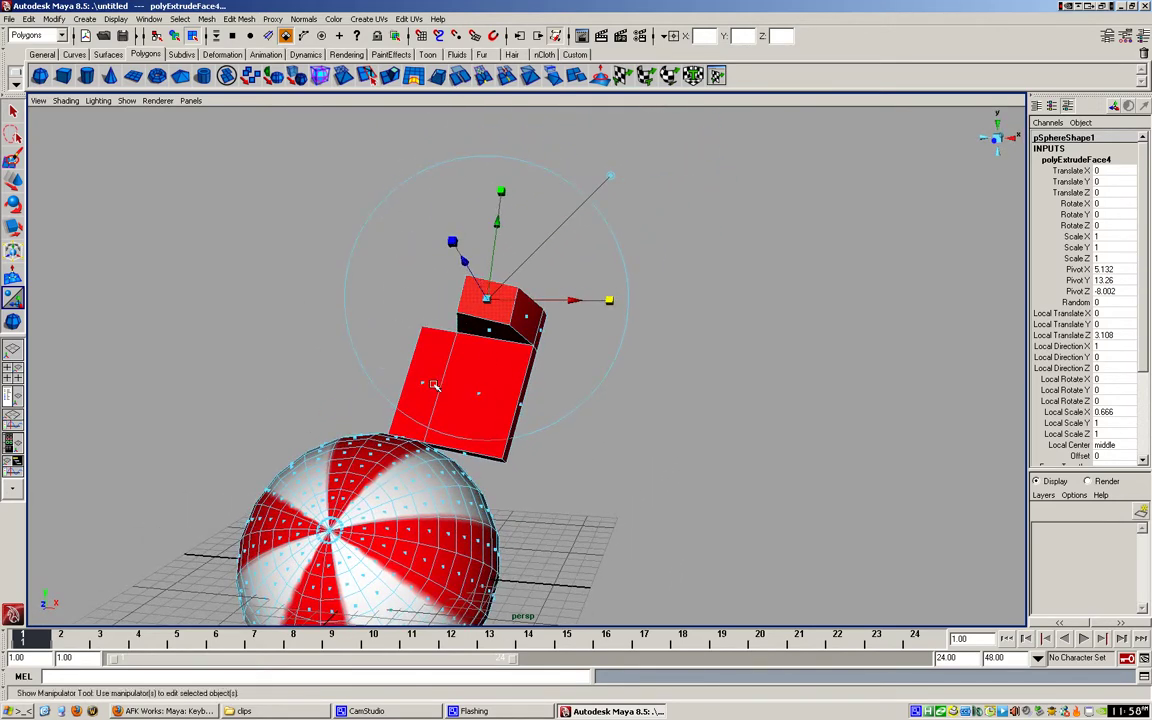
click(480, 396)
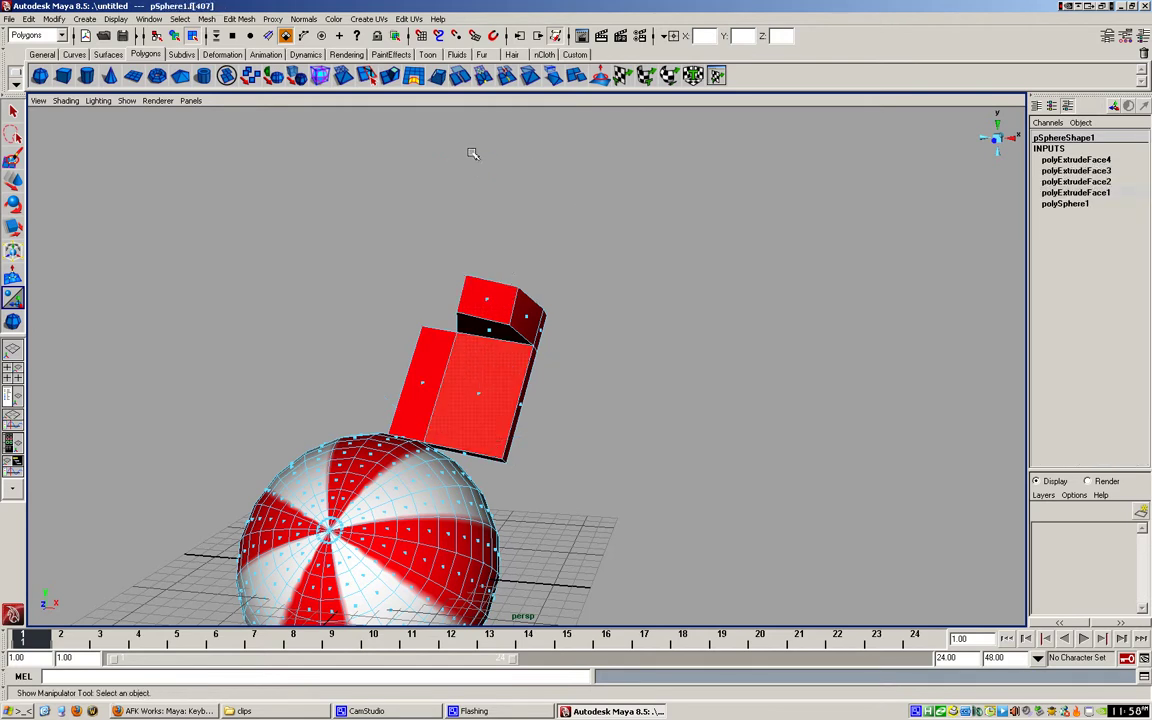
click(440, 77)
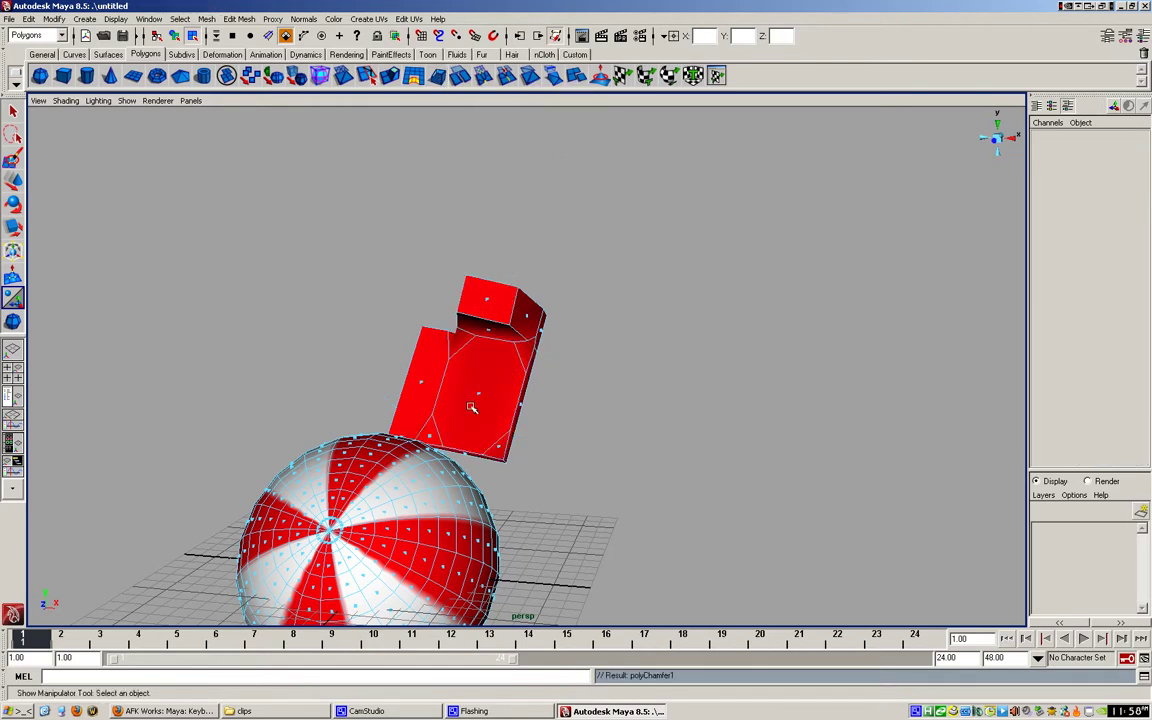
click(487, 301)
key(g)
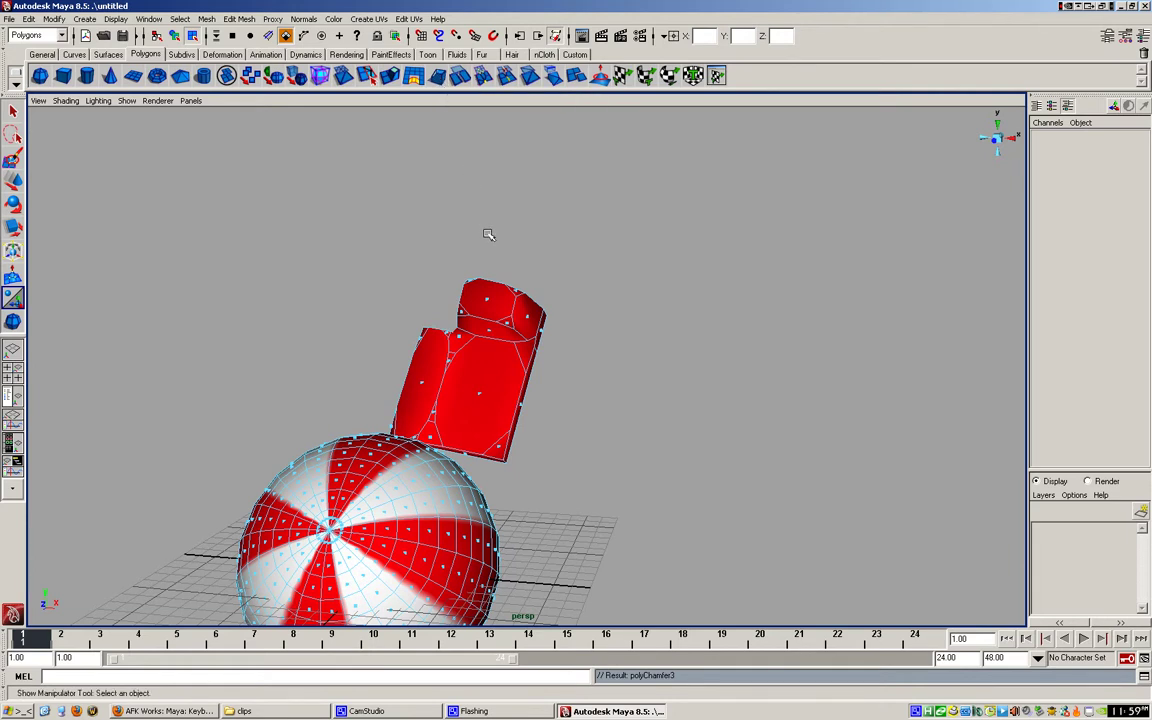
Reselect the Polygons menu set and change it to Animation.
click(62, 36)
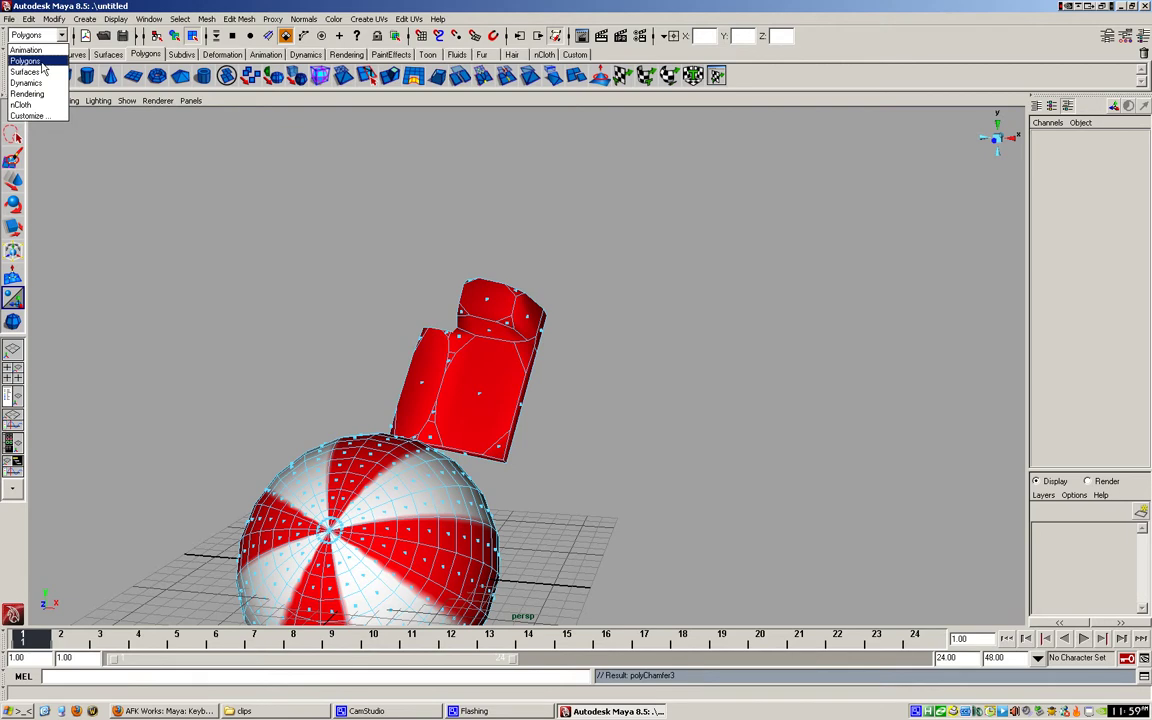
click(43, 65)
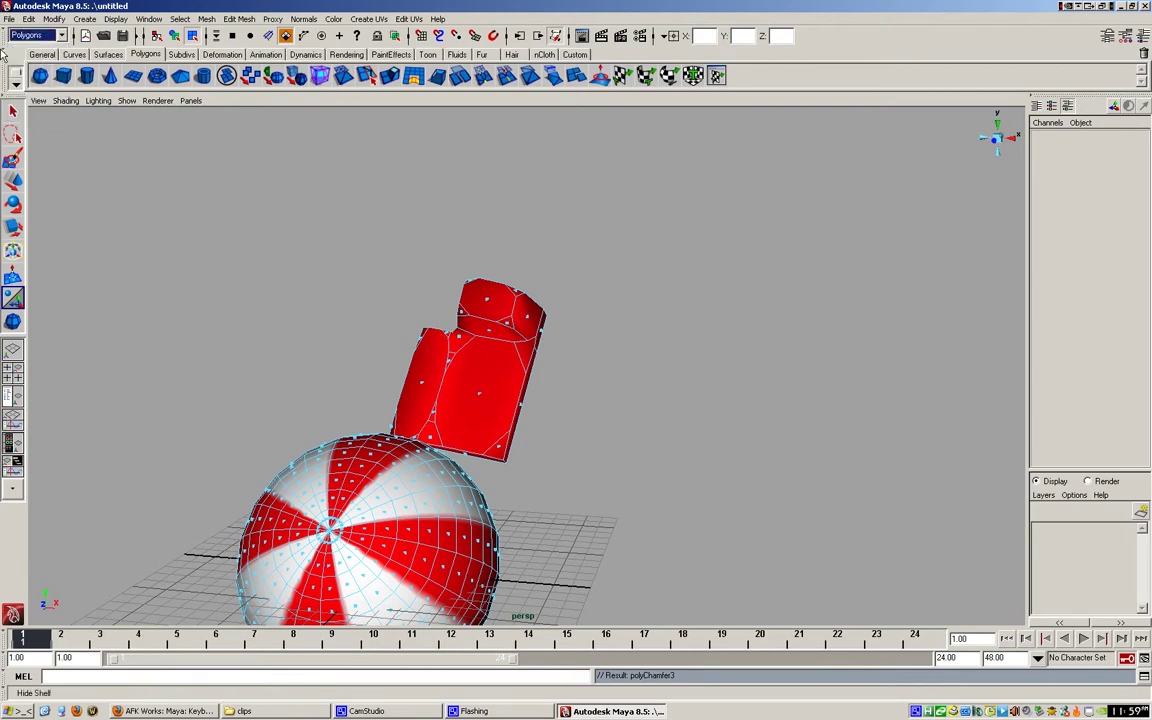
click(62, 36)
click(48, 50)
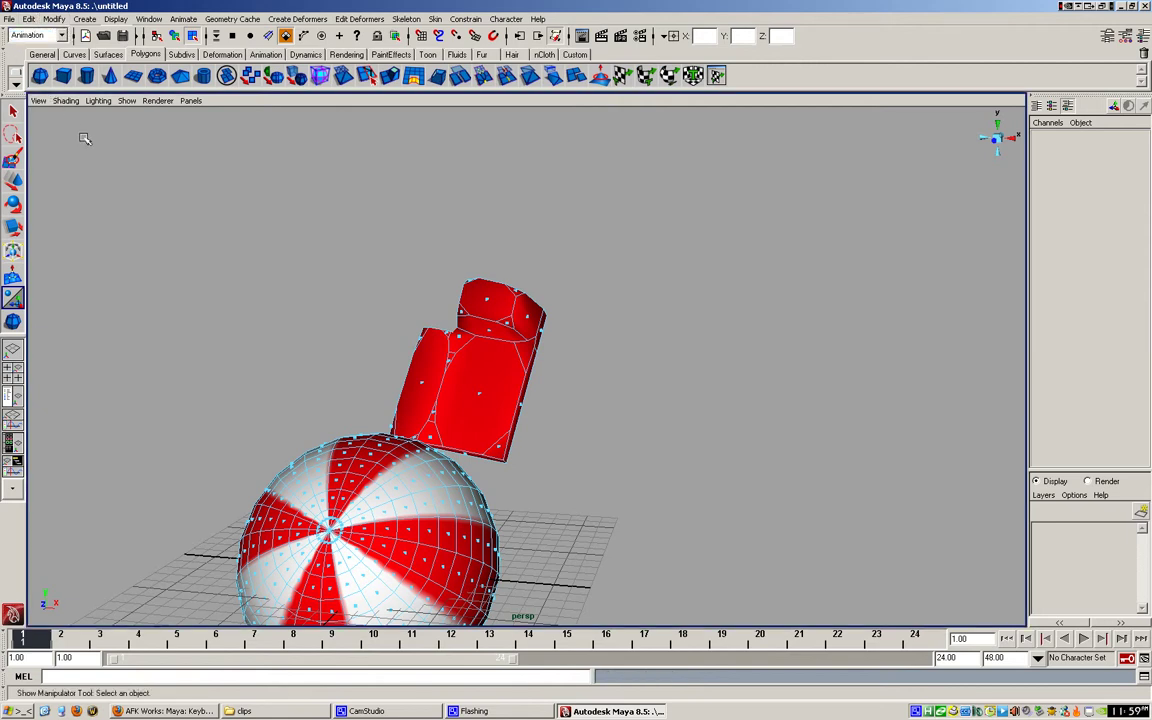
Cycle the menu set through Polygons, Surfaces, Dynamics, Rendering and Animation, finishing on Polygons.
key(F3)
key(F4)
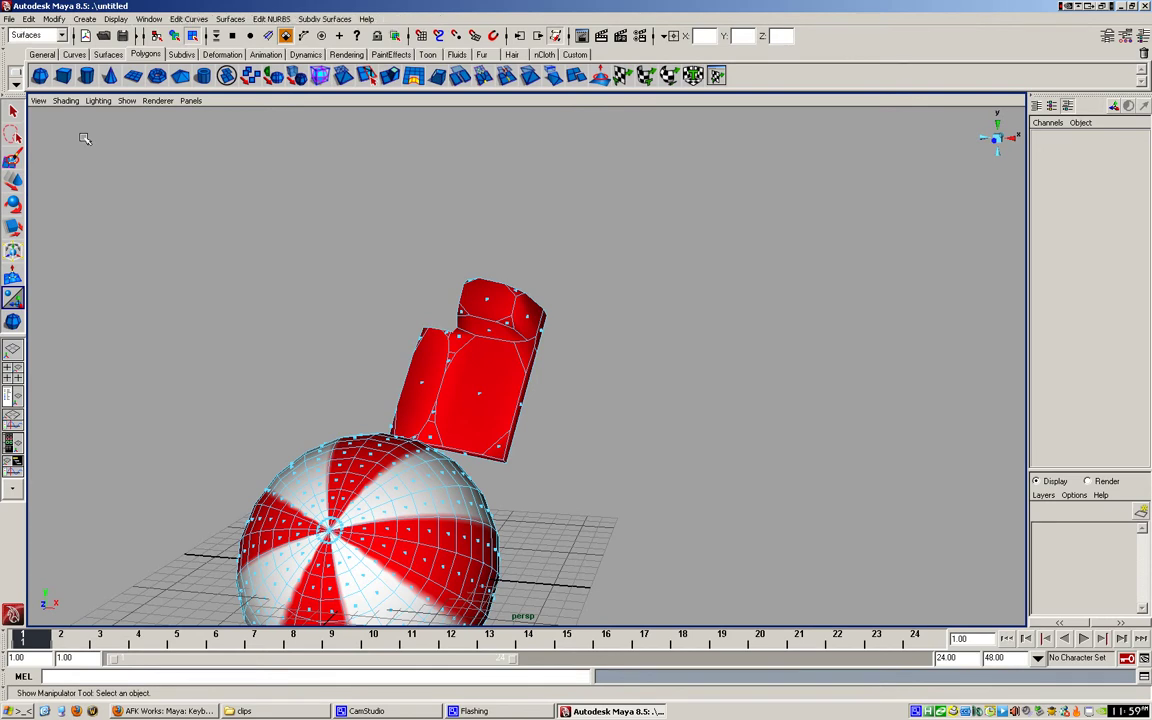
key(F5)
key(F6)
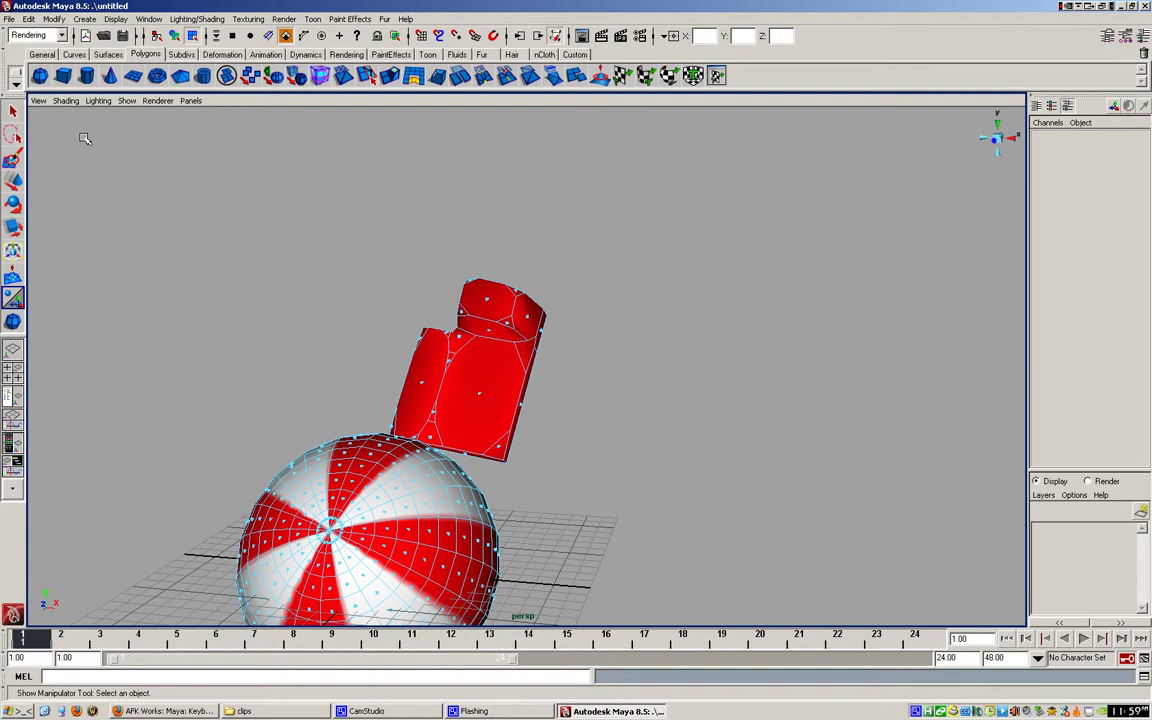
key(F2)
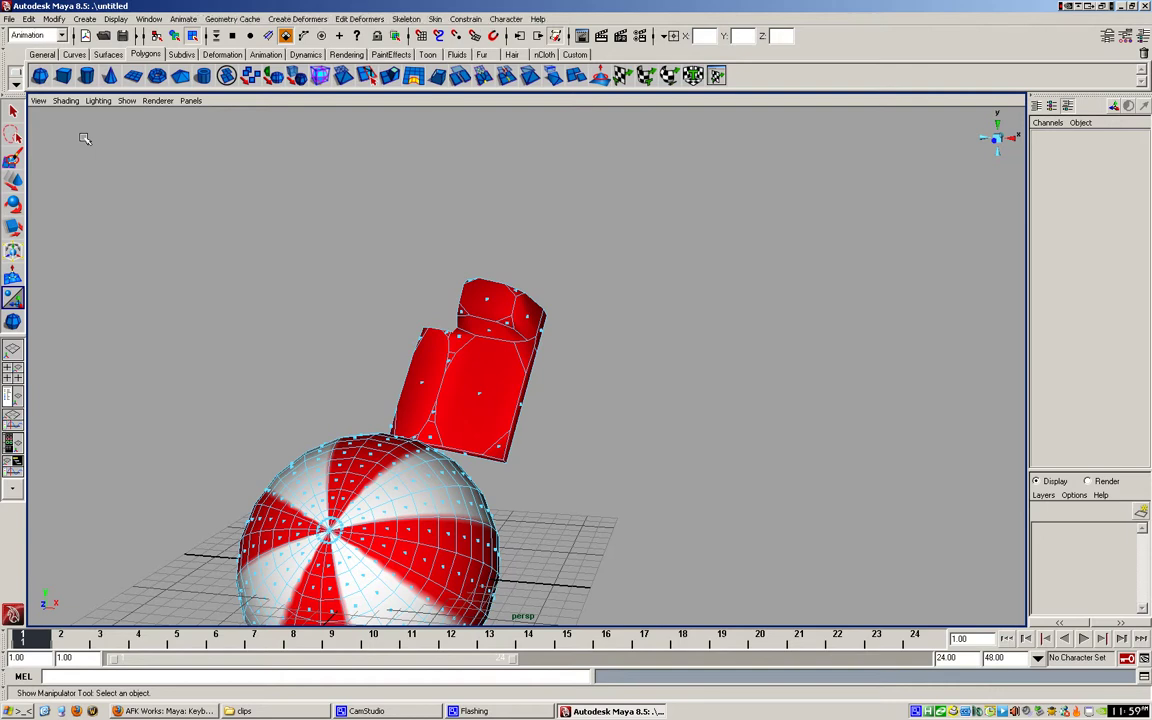
key(F3)
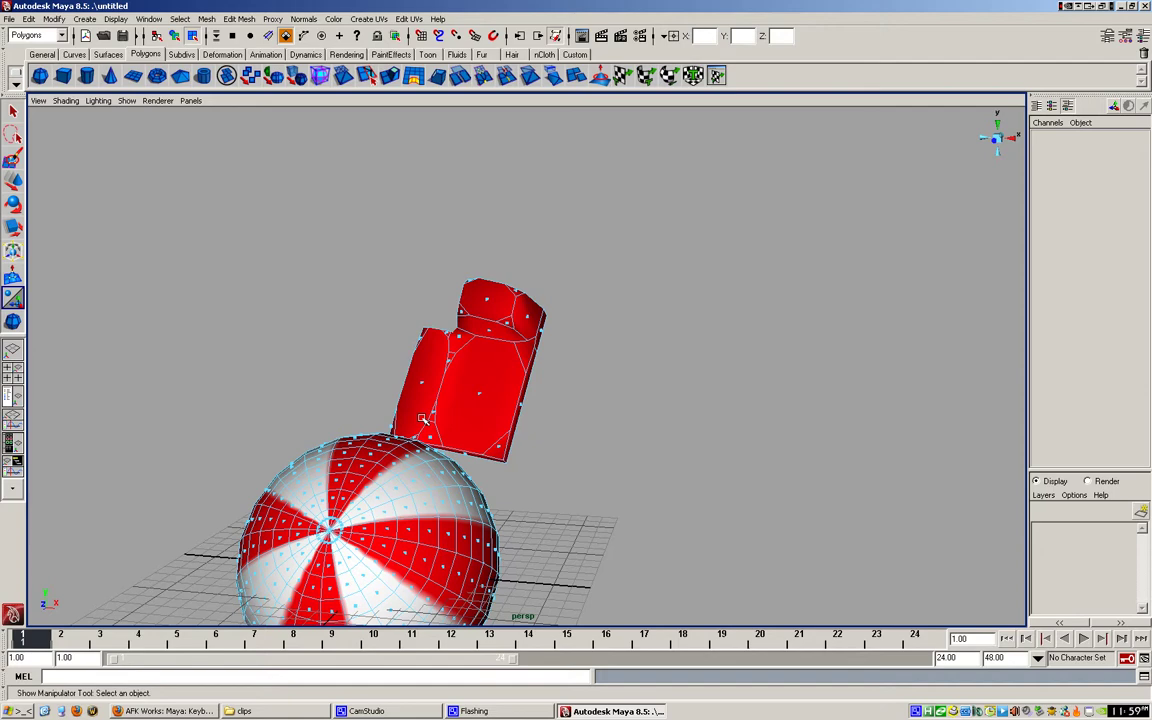
Switch to the four-view layout and return to the full-size perspective view.
key(space)
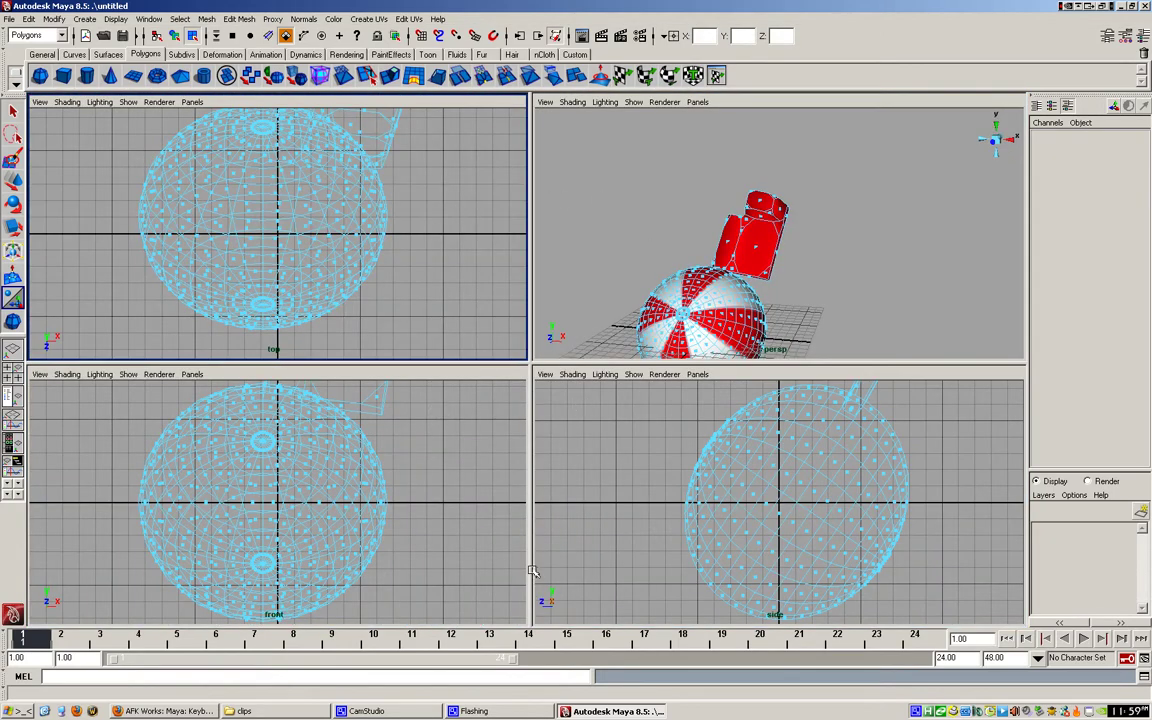
key(space)
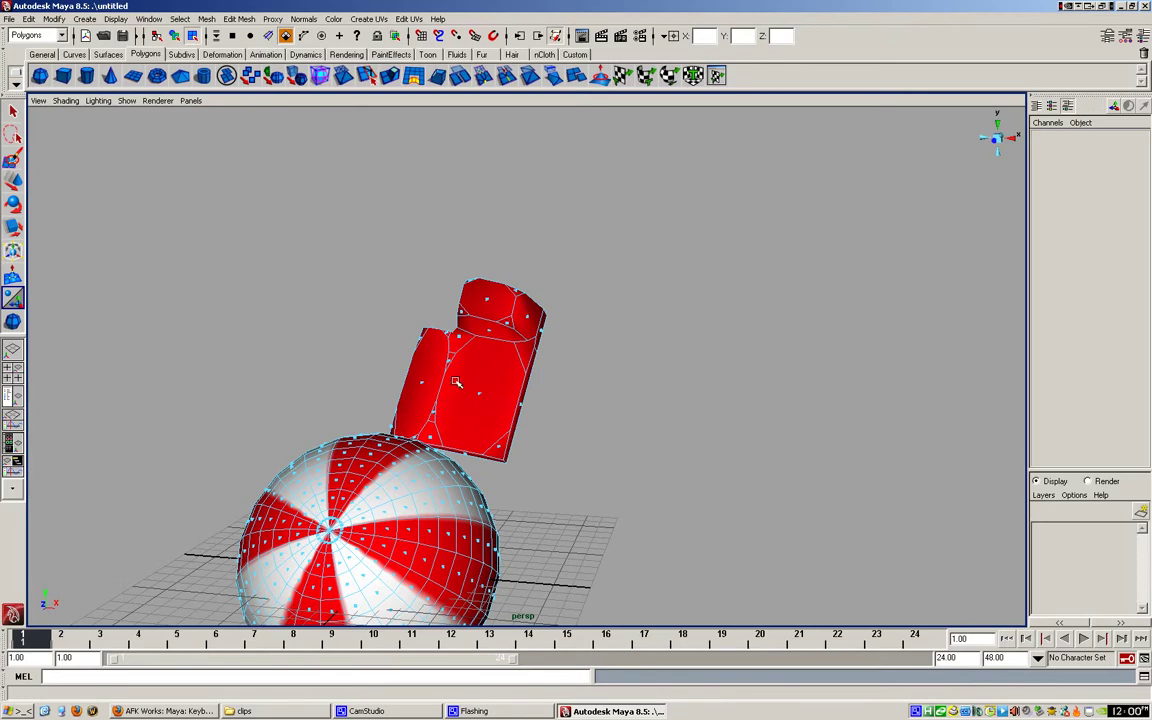
Bring up the hotbox and set its controls to show all menu sets.
key(space)
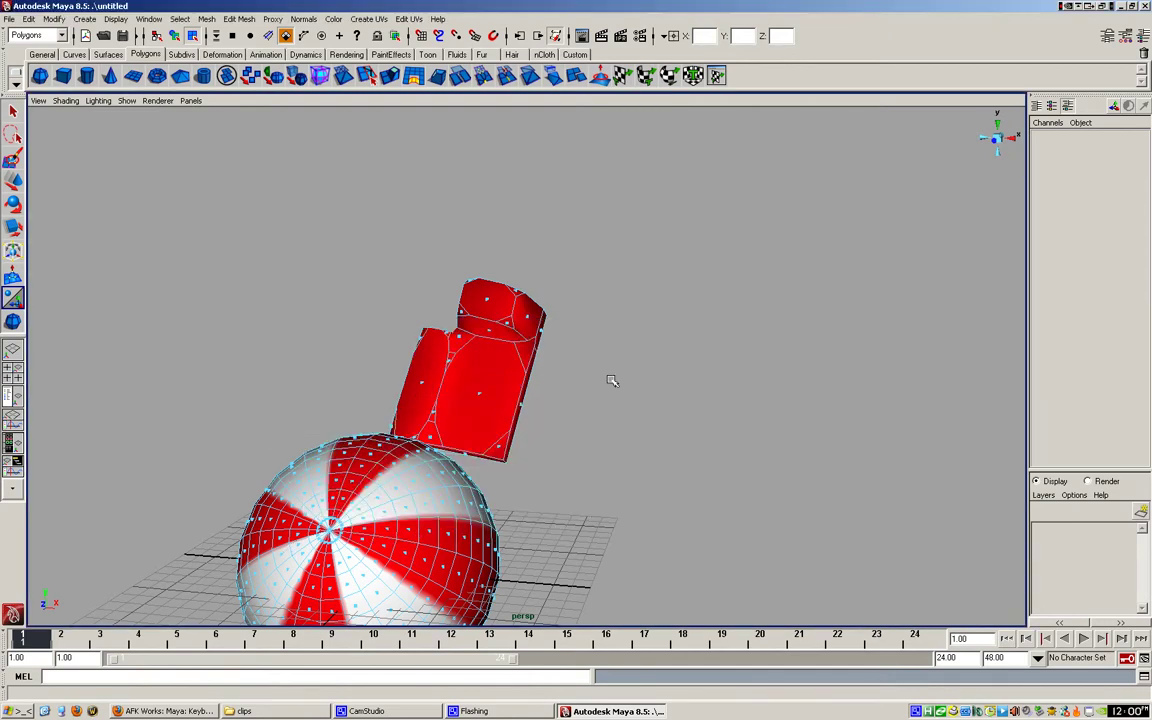
key(space)
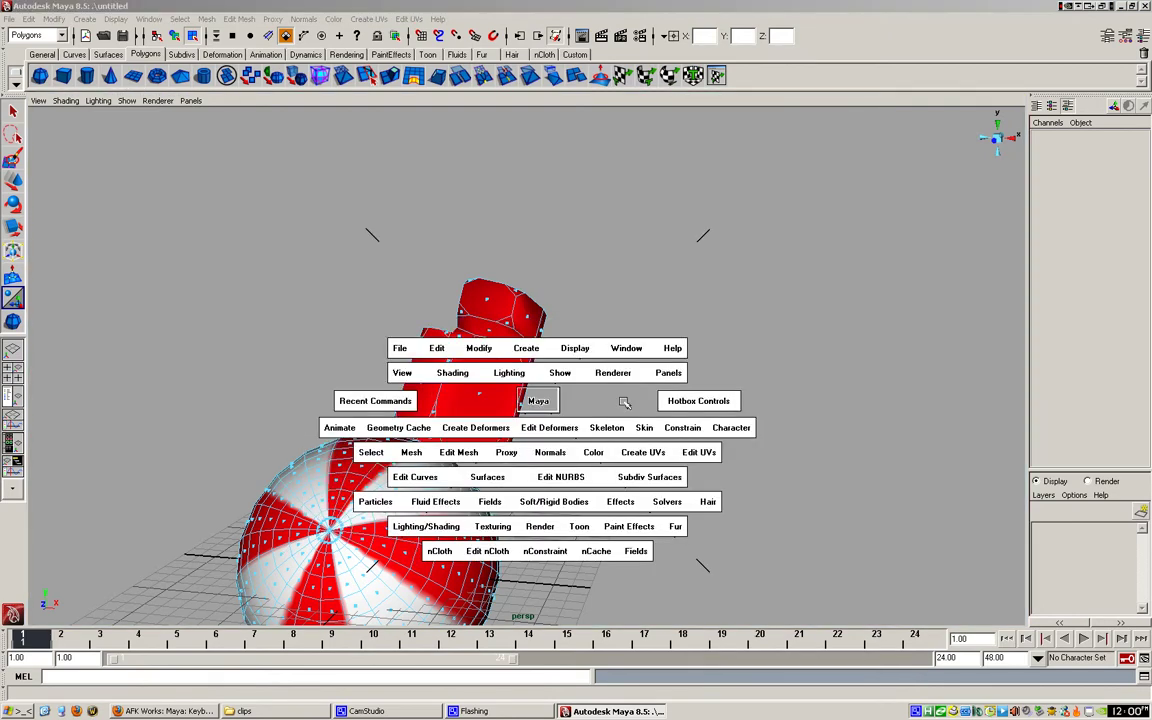
click(688, 403)
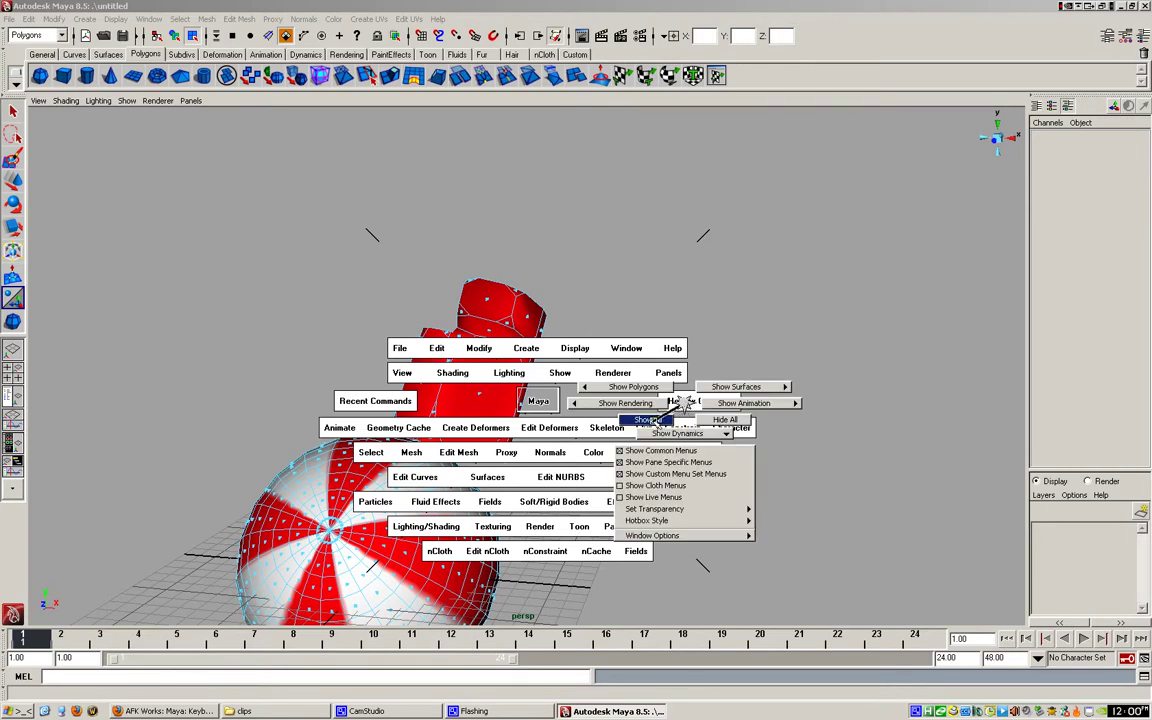
key(space)
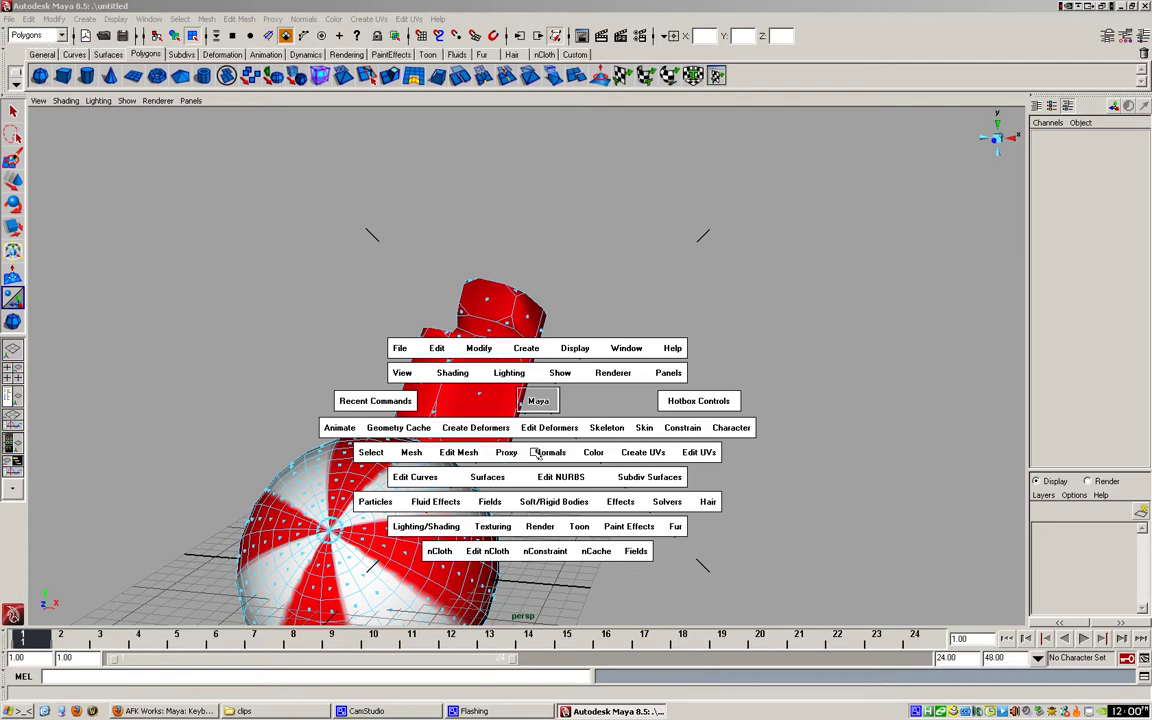
Change the active menu set to Animation and bring up the hotbox.
click(50, 35)
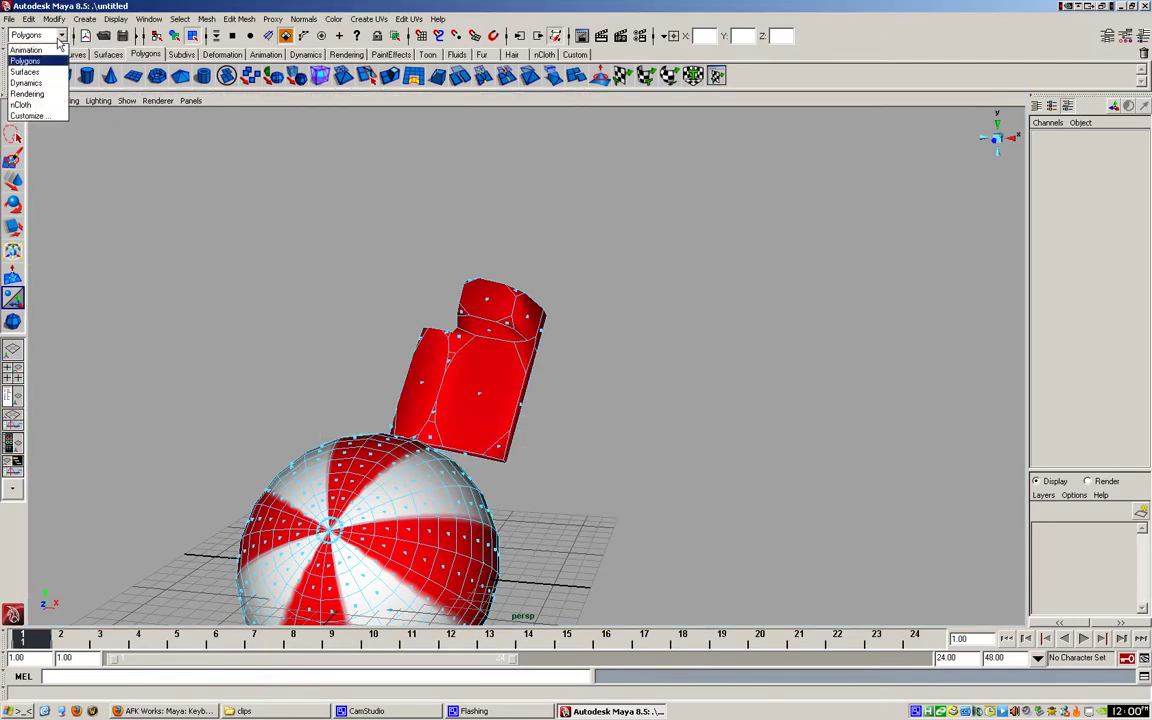
click(57, 50)
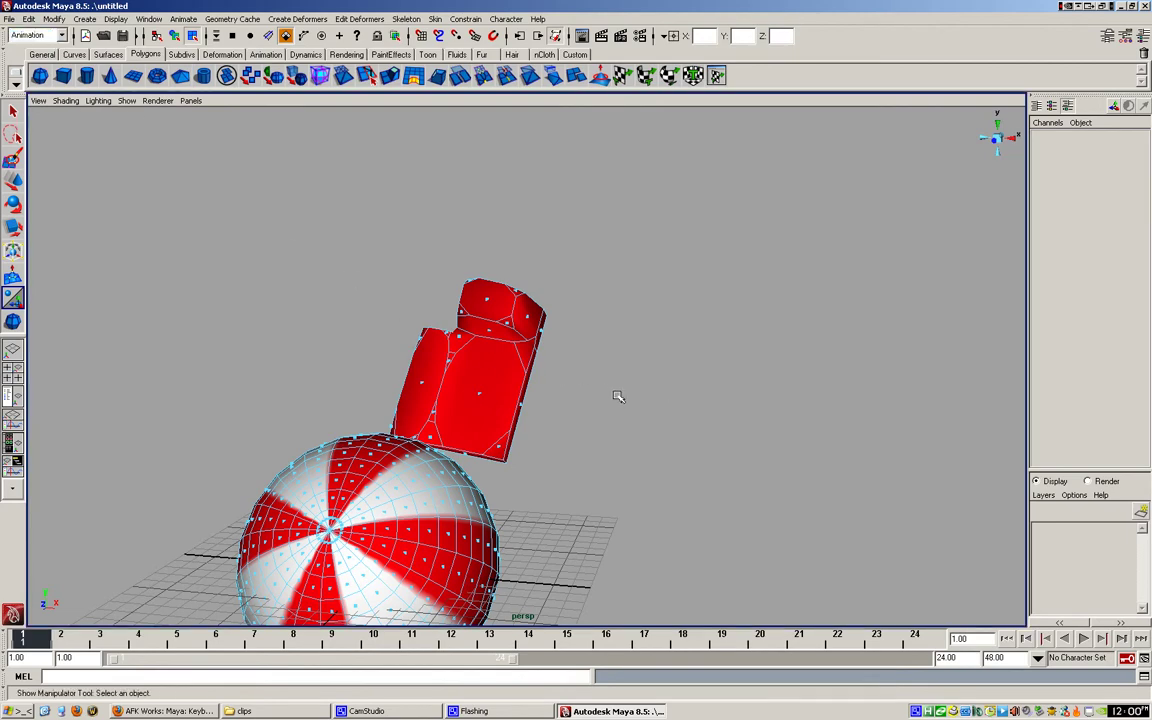
key(space)
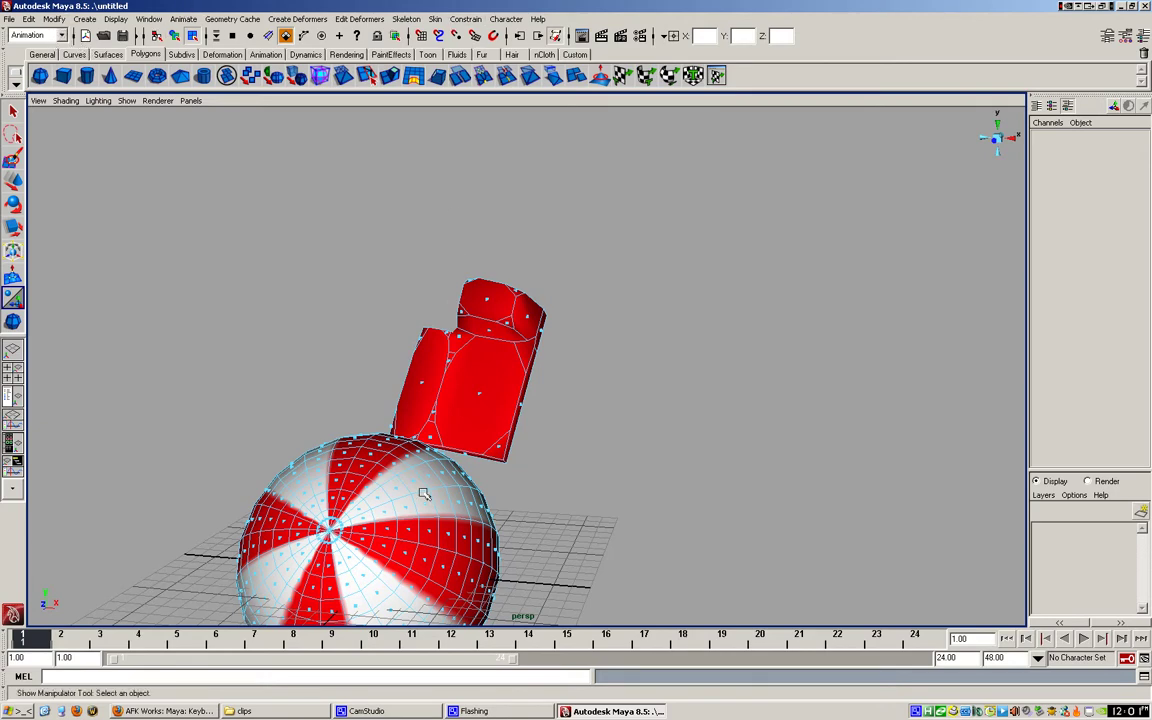
Return the sphere to object mode and select the whole mesh.
right_drag(421, 480, 469, 464)
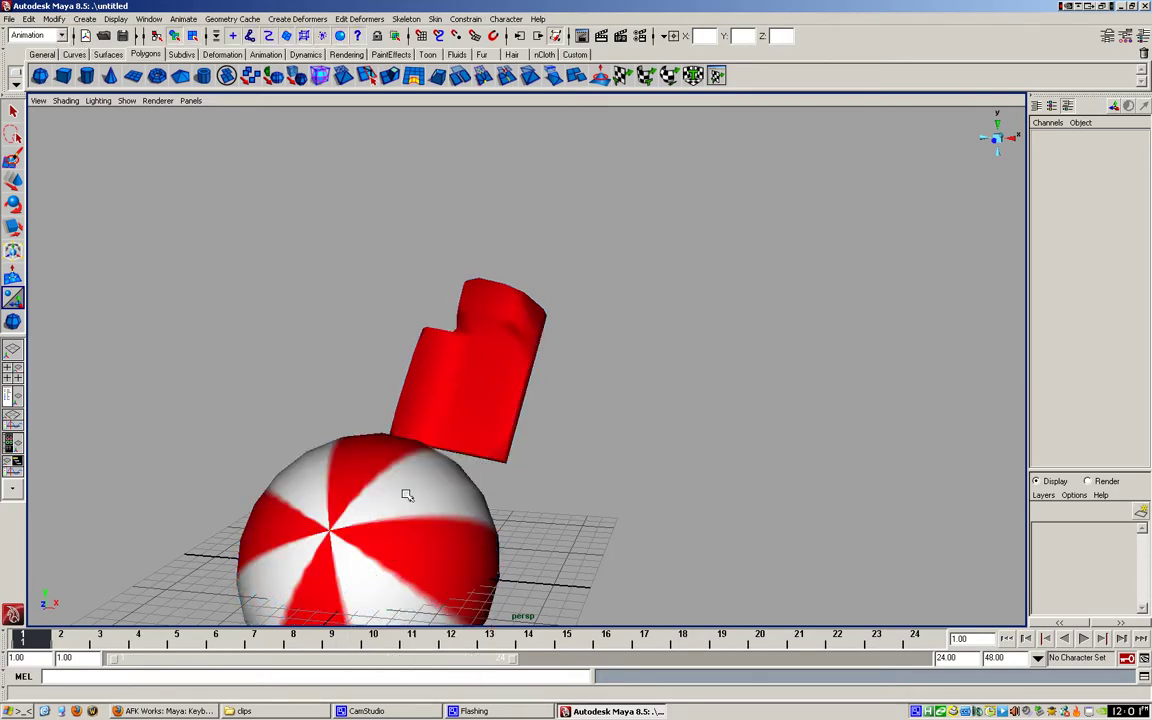
click(406, 495)
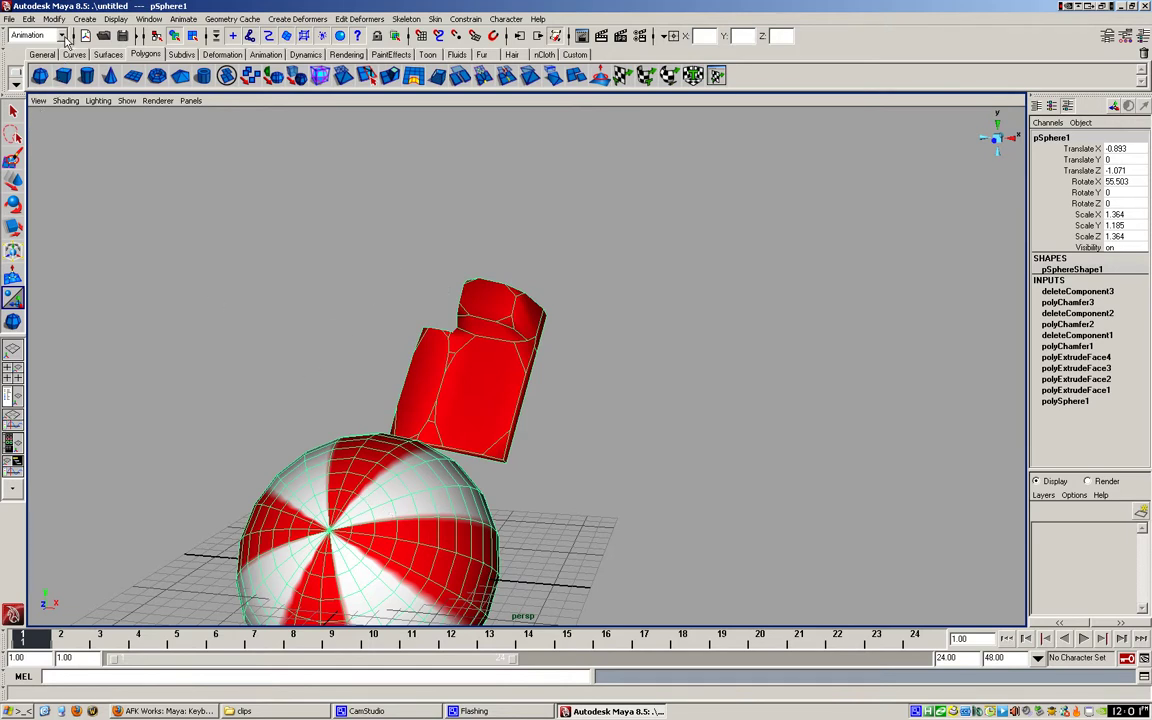
Switch to the Polygons menu set to look through the Mesh commands, and return to the Animation set.
click(60, 36)
click(42, 54)
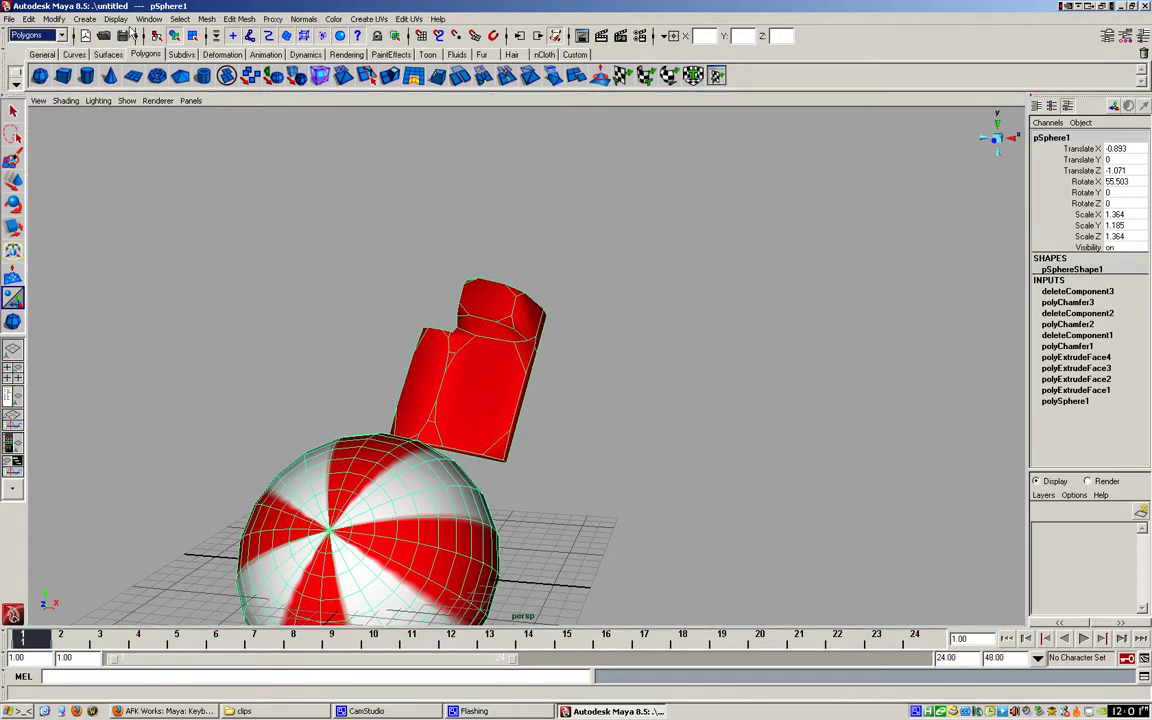
click(207, 20)
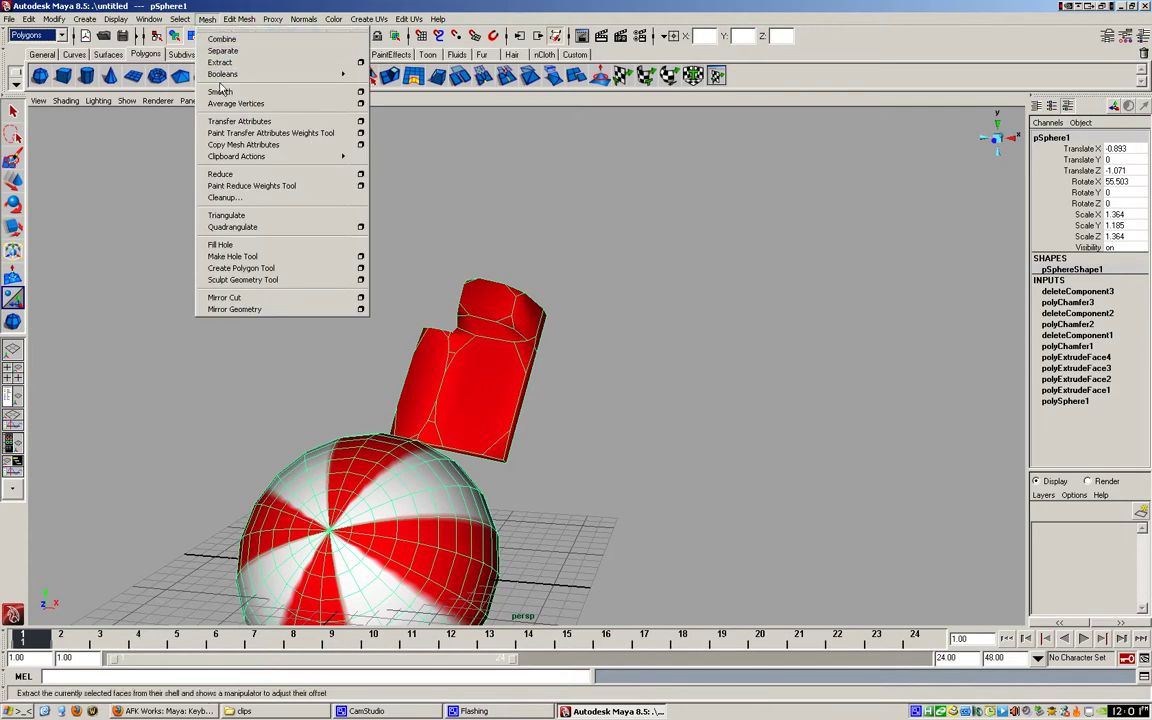
click(210, 21)
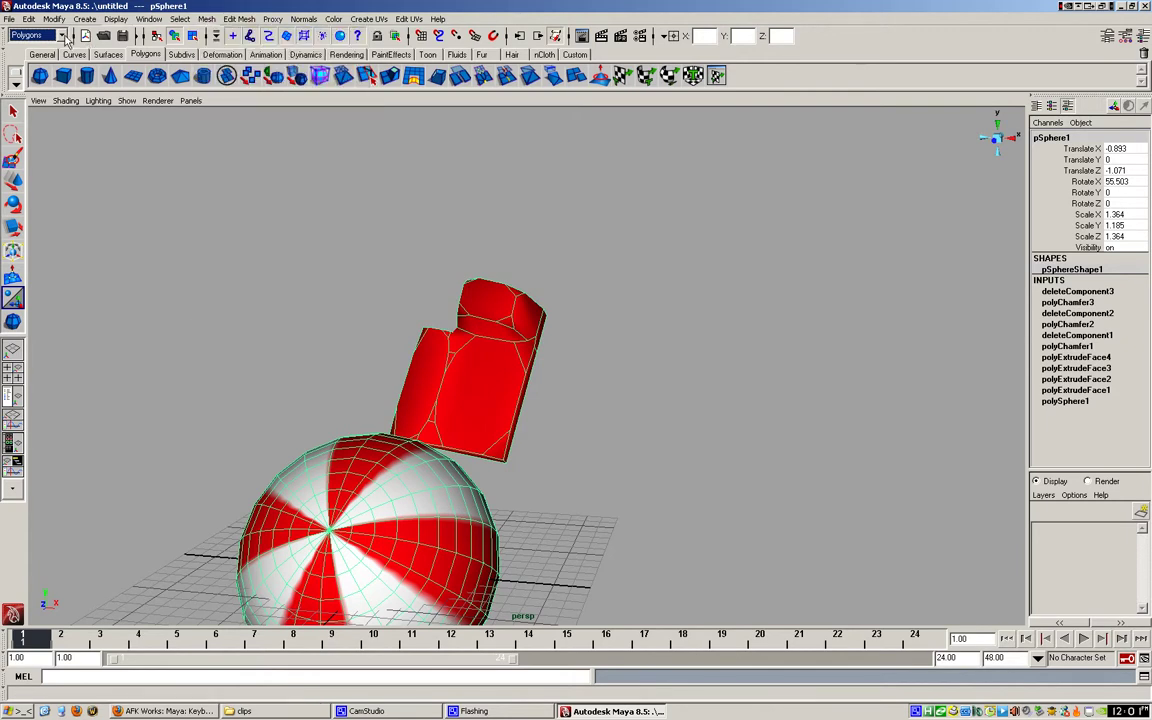
click(60, 36)
click(40, 44)
Smooth the selected sphere mesh with the hotbox's Mesh Smooth command.
click(395, 484)
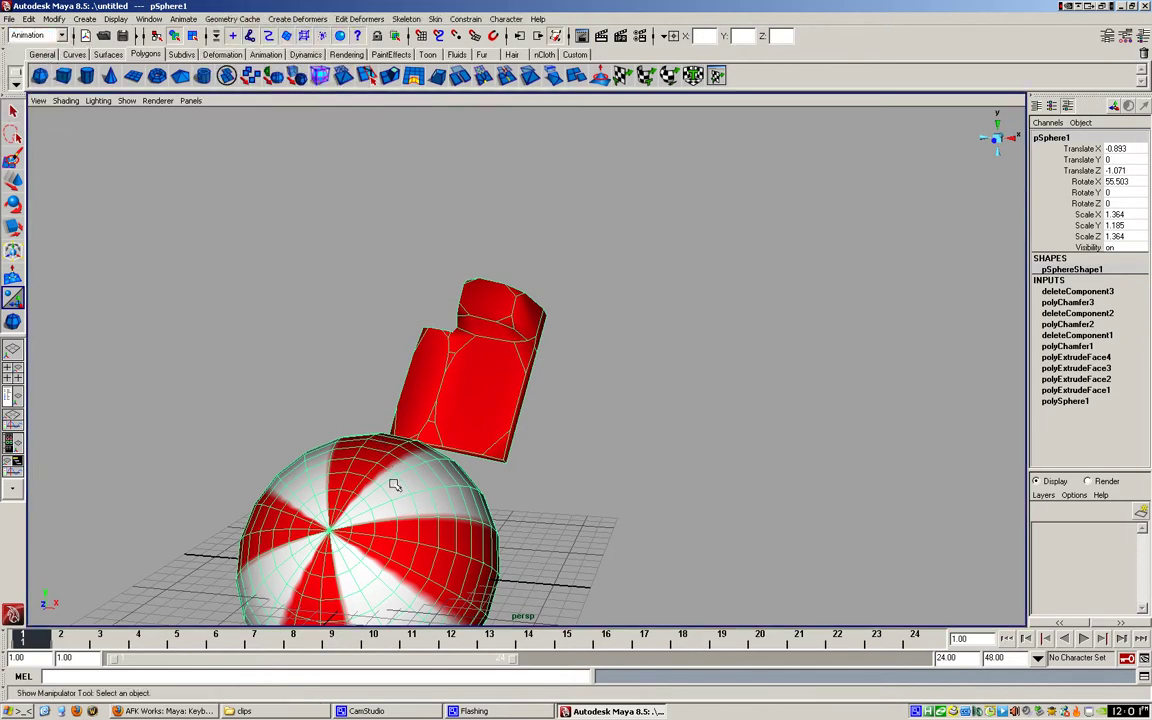
key(space)
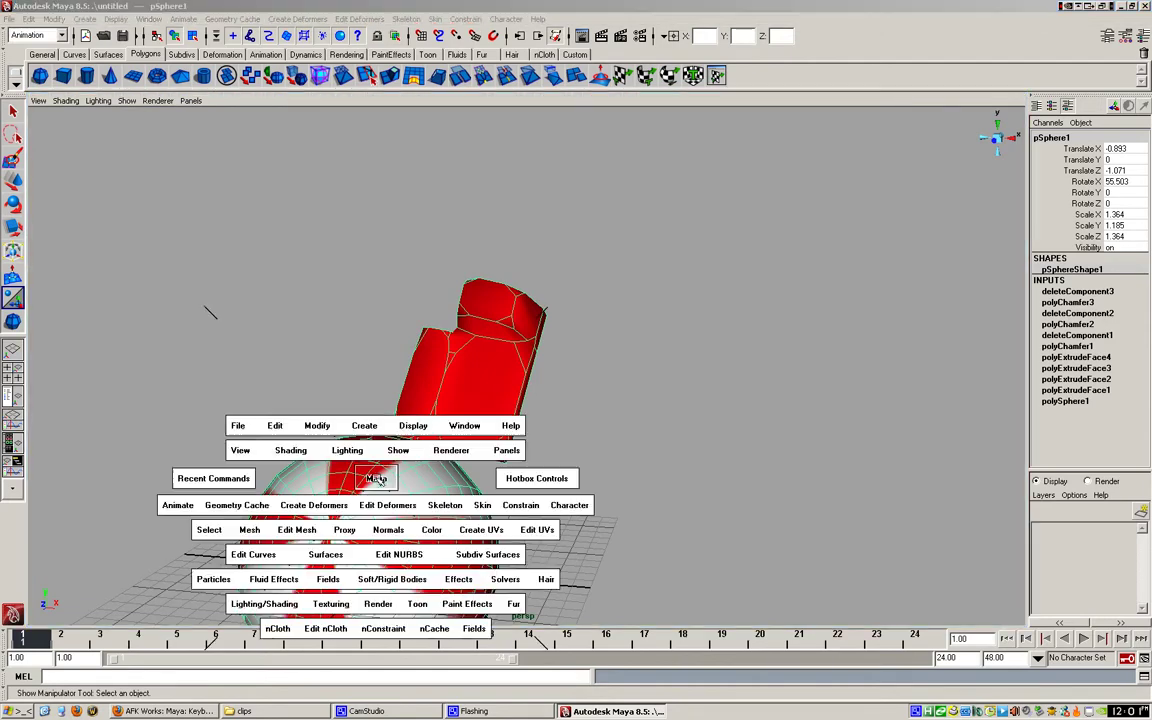
click(253, 531)
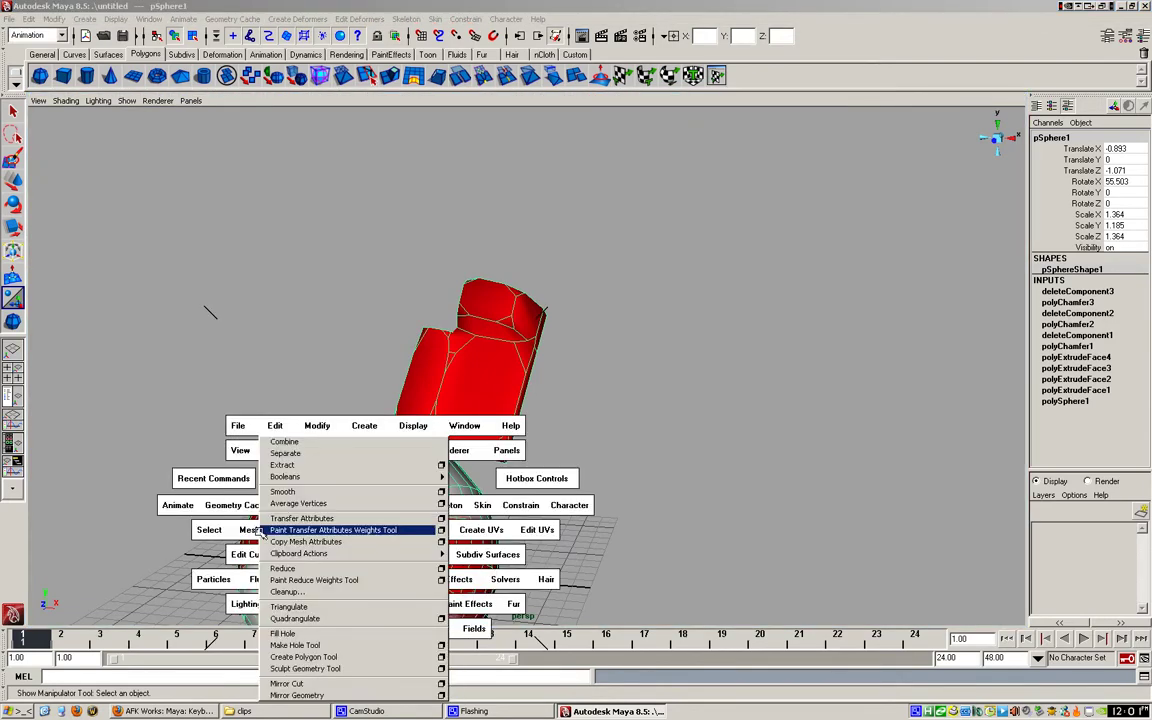
click(279, 492)
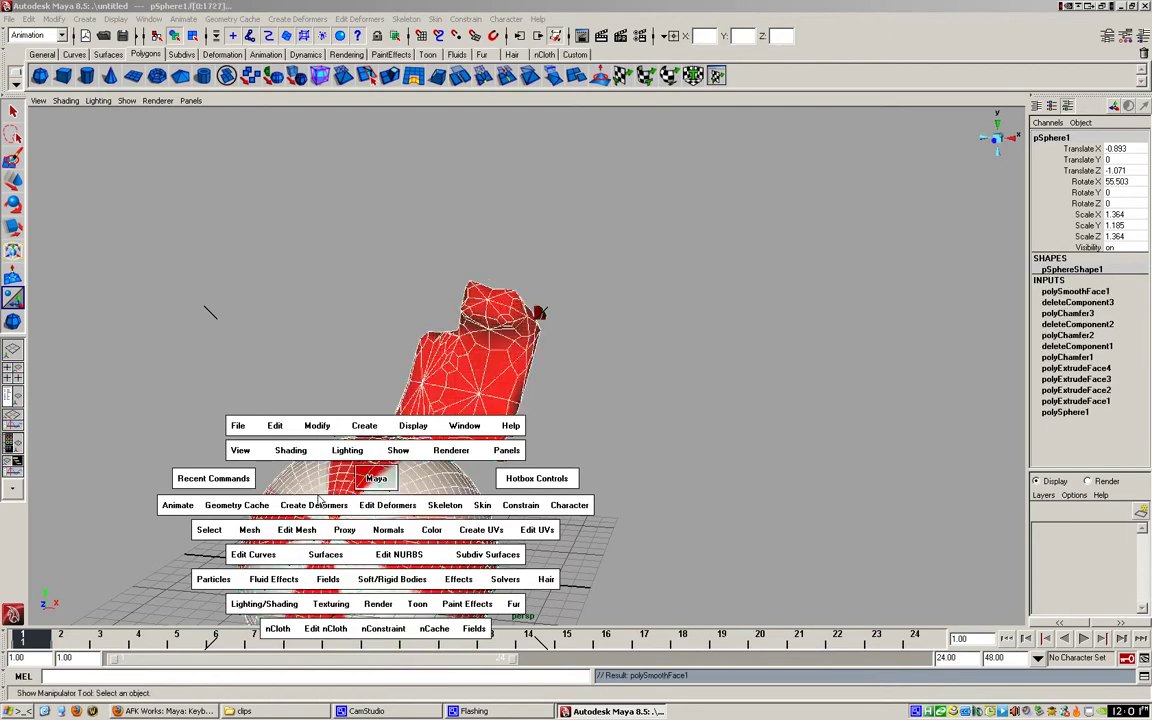
Deselect the mesh to inspect its smoothed shape, and select the sphere again.
click(605, 502)
alt+drag(605, 502, 503, 525)
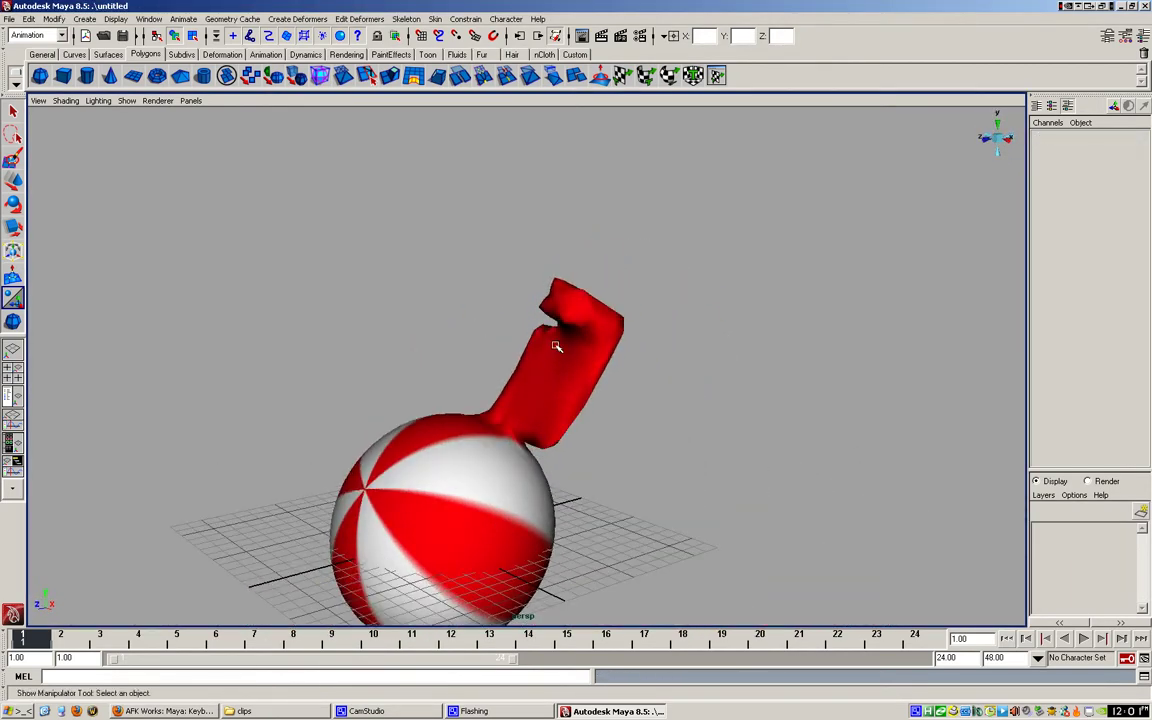
click(556, 346)
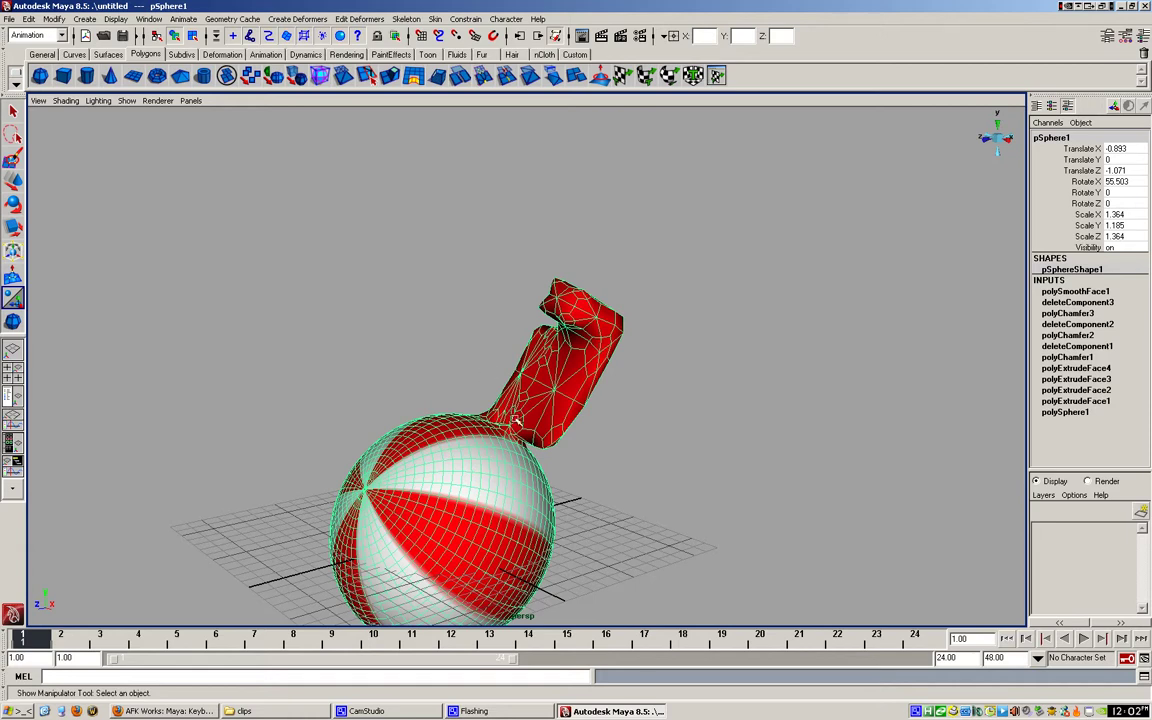
Undo the sphere's mesh smoothing, redo it, and undo it again.
key(ctrl+z)
key(ctrl+z)
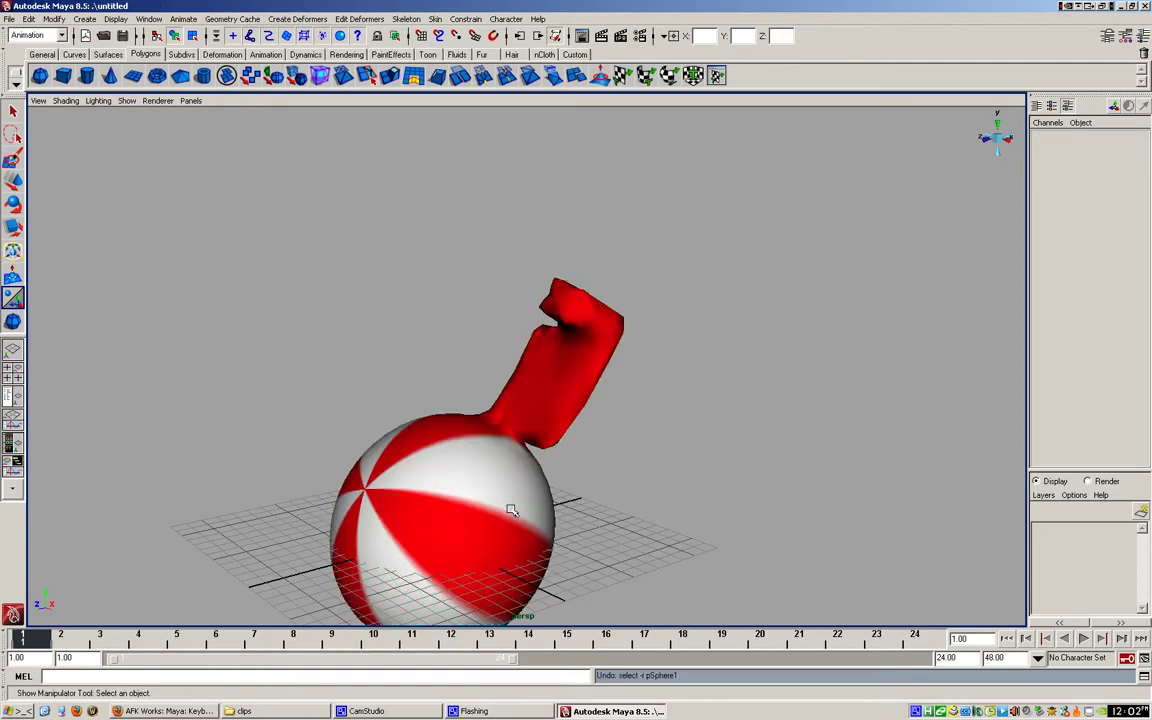
key(ctrl+z)
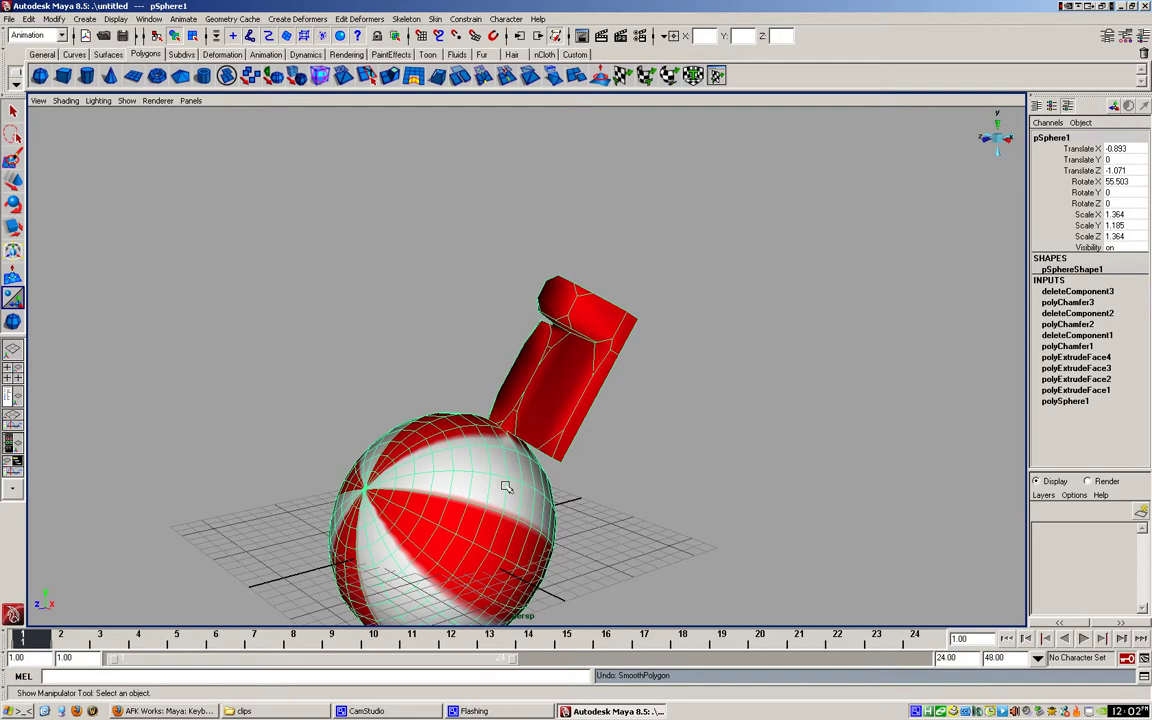
key(shift+z)
key(shift+z)
key(ctrl+z)
key(ctrl+z)
Display the hotbox, and look through the selection-conversion marking menu over the sphere.
key(space)
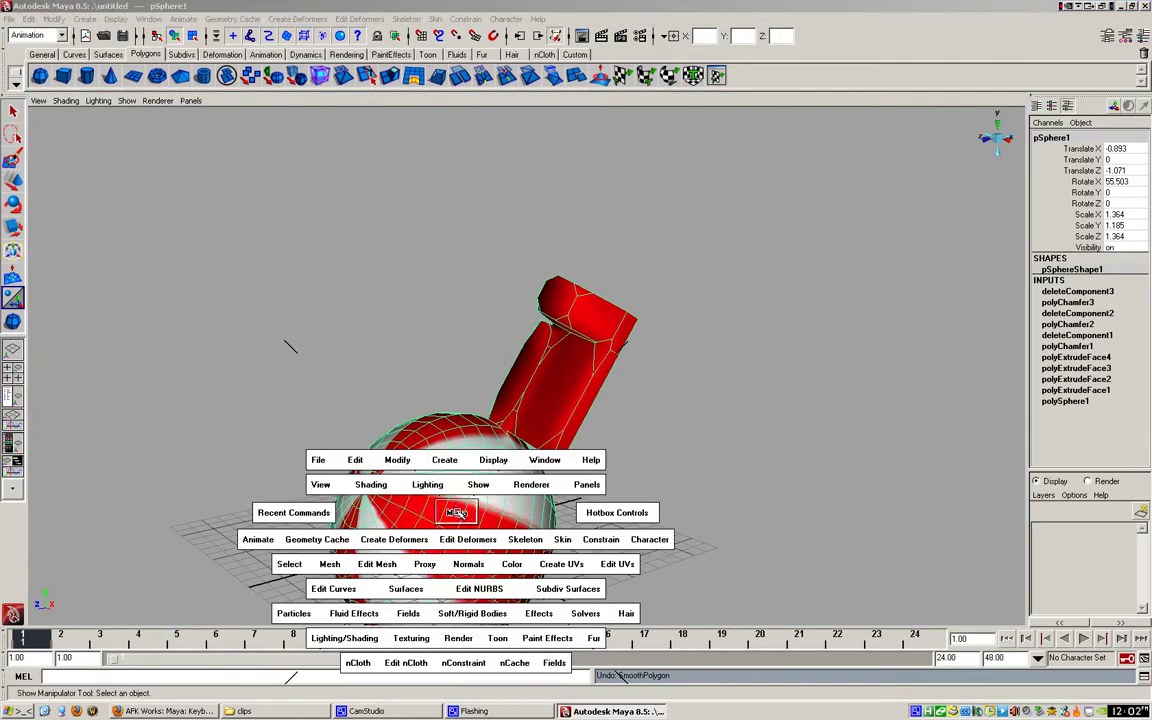
alt+drag(450, 490, 416, 457)
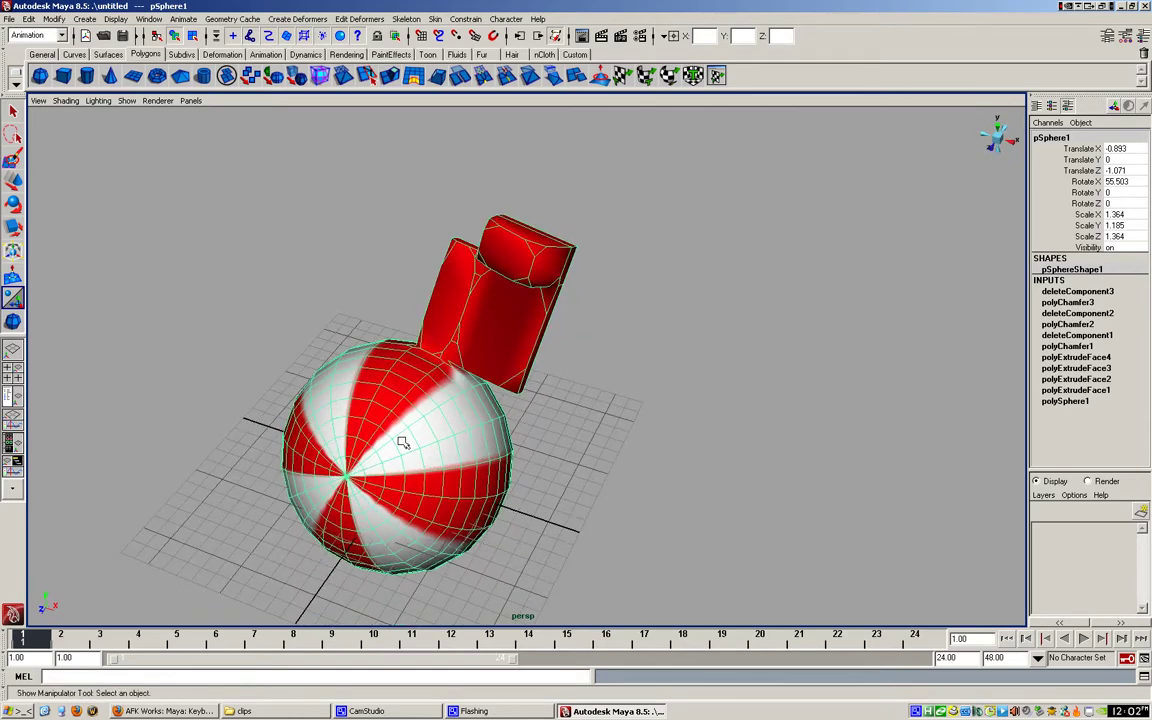
ctrl+right_click(402, 442)
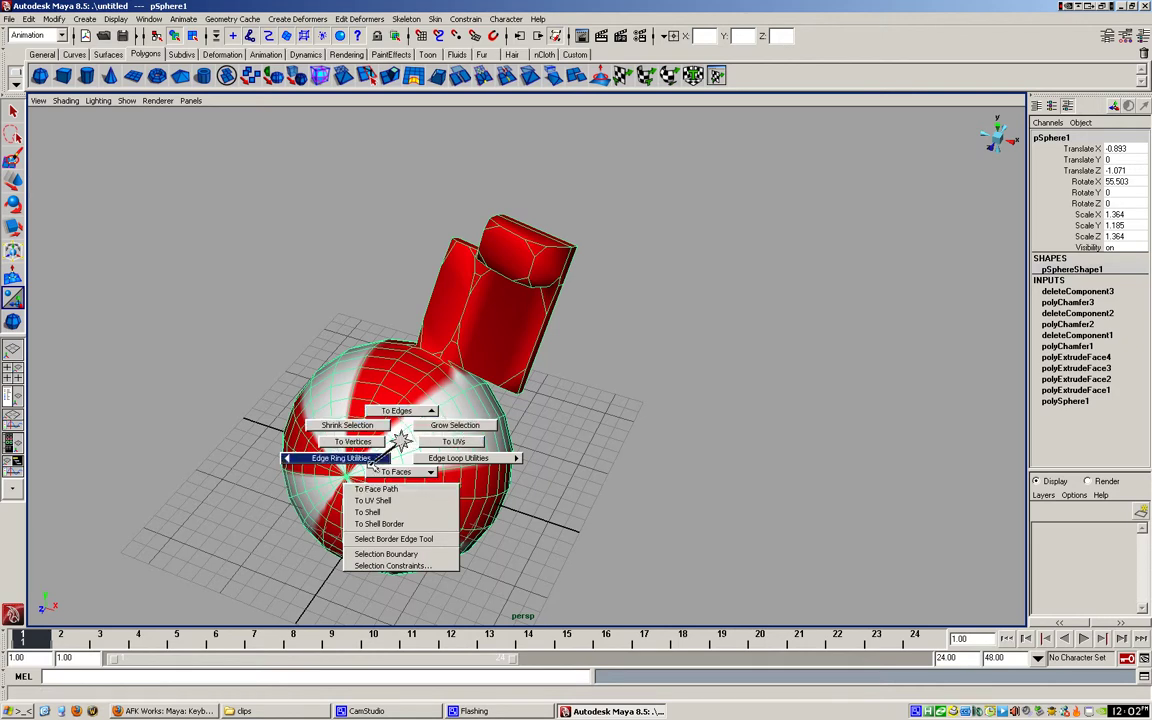
mouse_move(390, 420)
ctrl+right_down()
mouse_move(402, 470)
mouse_move(400, 440)
mouse_move(420, 428)
mouse_move(357, 440)
mouse_move(450, 419)
mouse_move(431, 686)
mouse_move(385, 475)
mouse_move(402, 439)
mouse_move(340, 440)
mouse_move(340, 456)
mouse_move(412, 492)
mouse_move(420, 565)
mouse_move(455, 443)
mouse_move(400, 440)
ctrl+right_up()
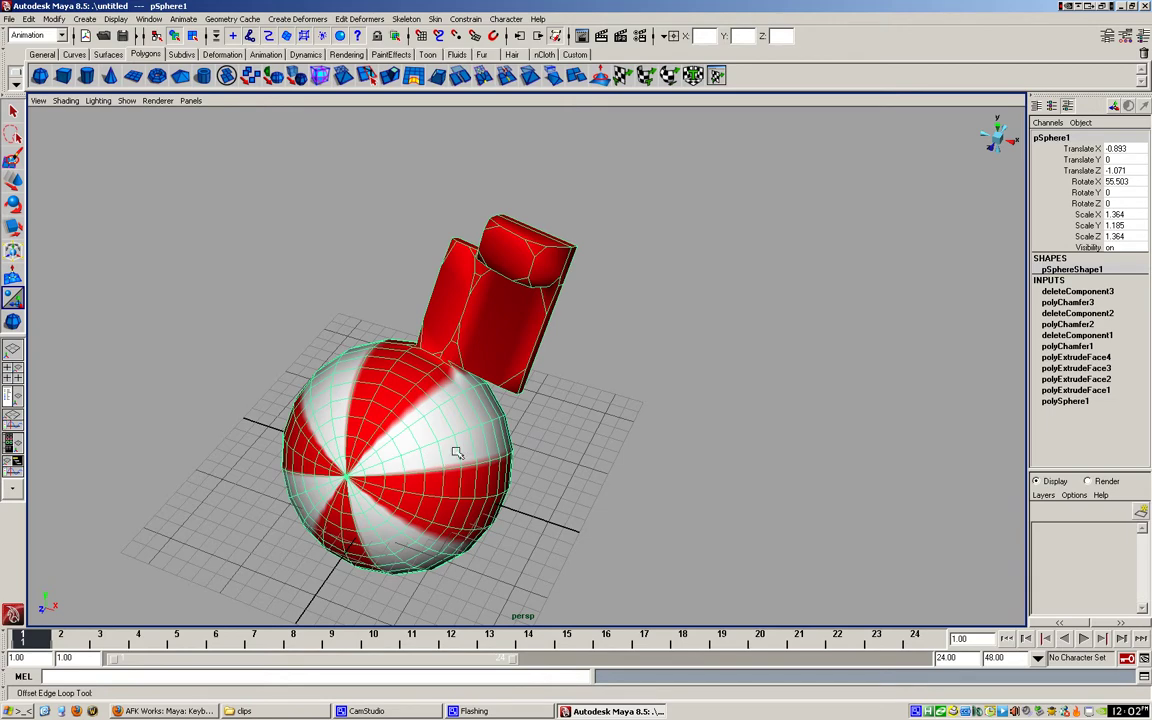
Switch to the Polygons menu set and insert two edge loops around the sphere with the Insert Edge Loop Tool.
alt+drag(459, 442, 443, 462)
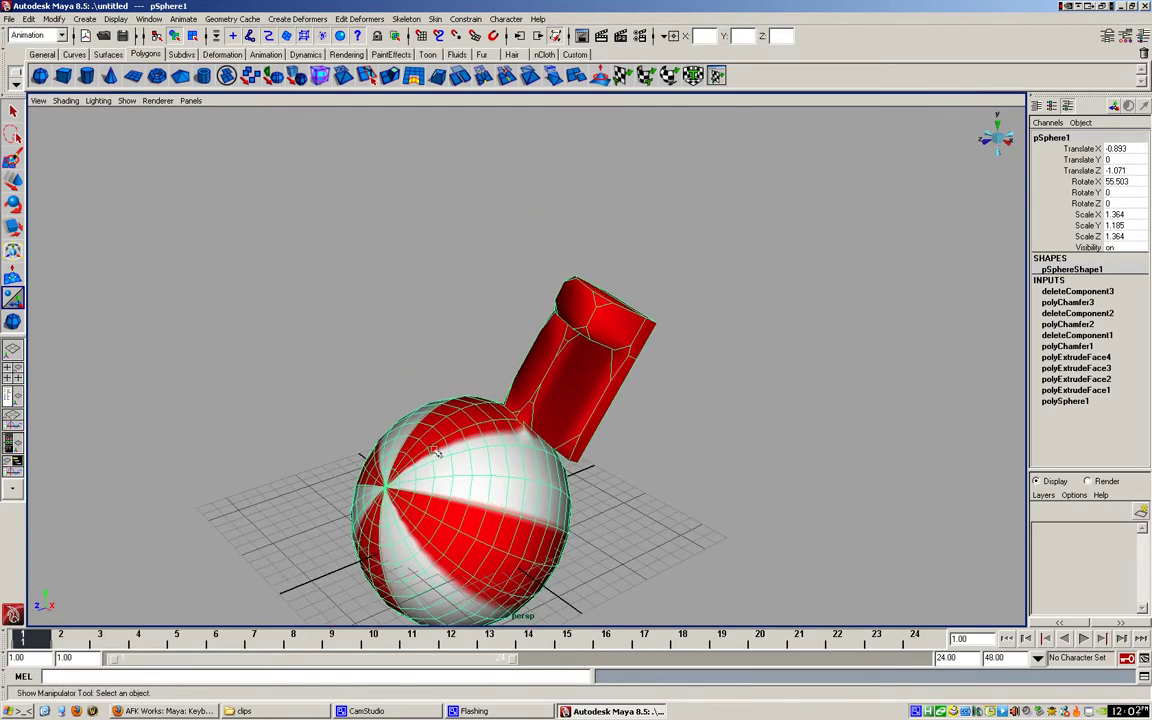
click(60, 36)
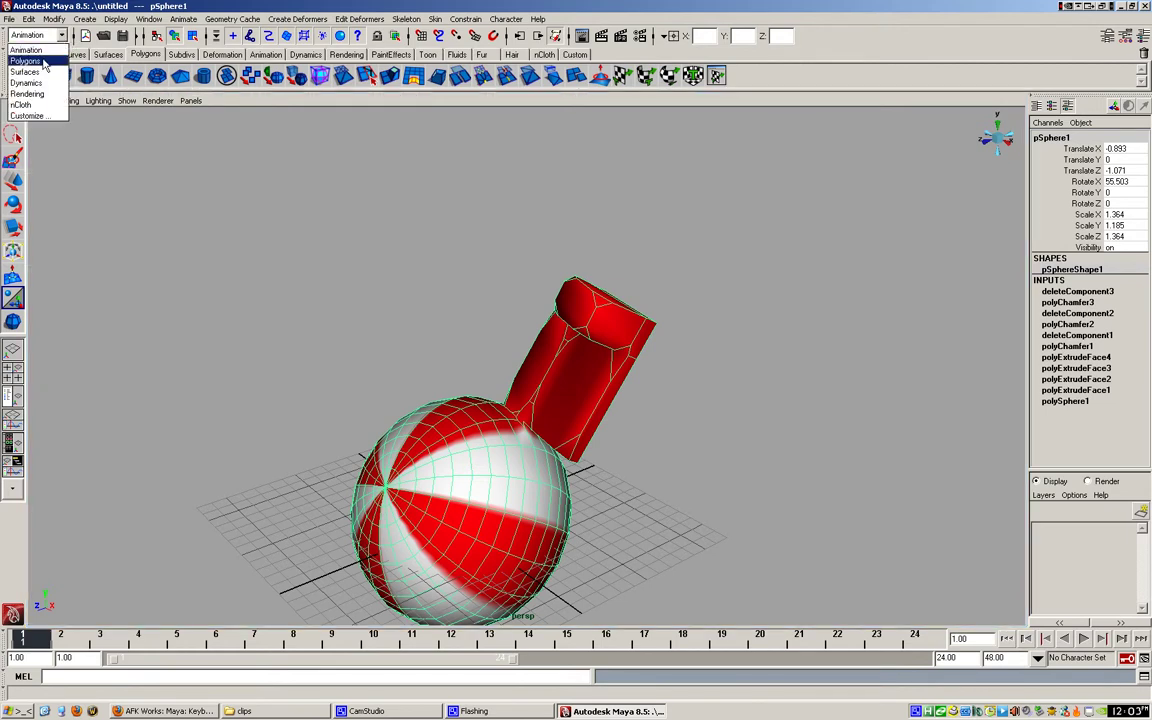
click(38, 61)
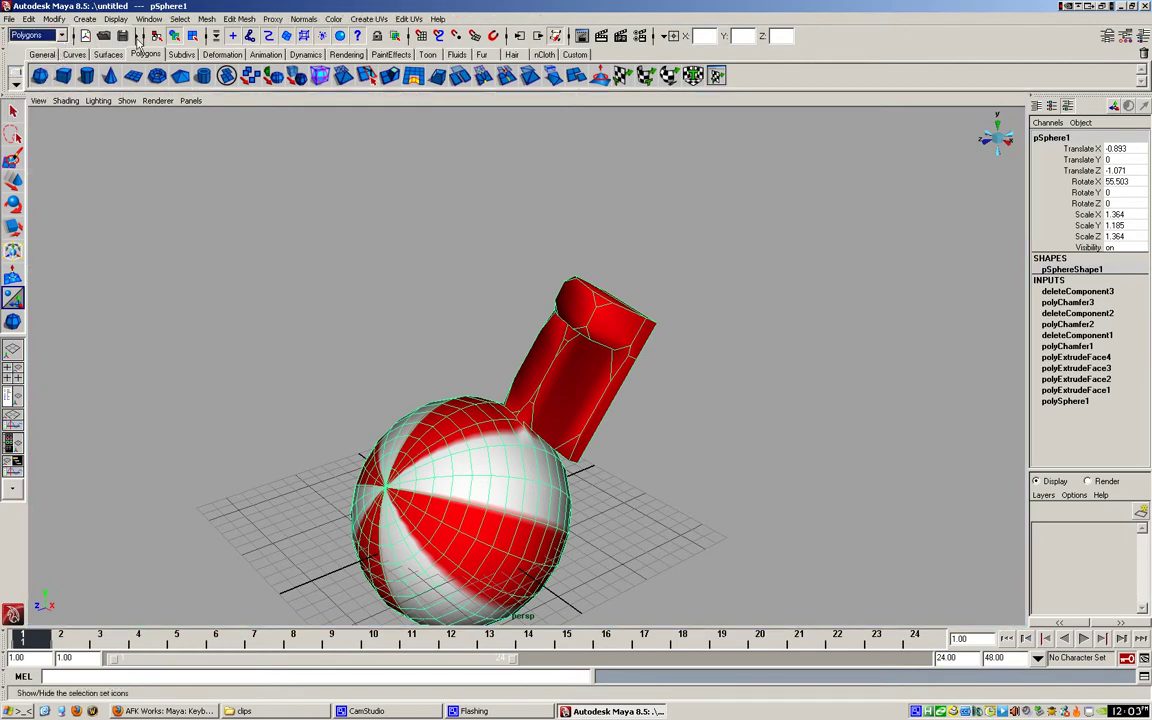
click(239, 19)
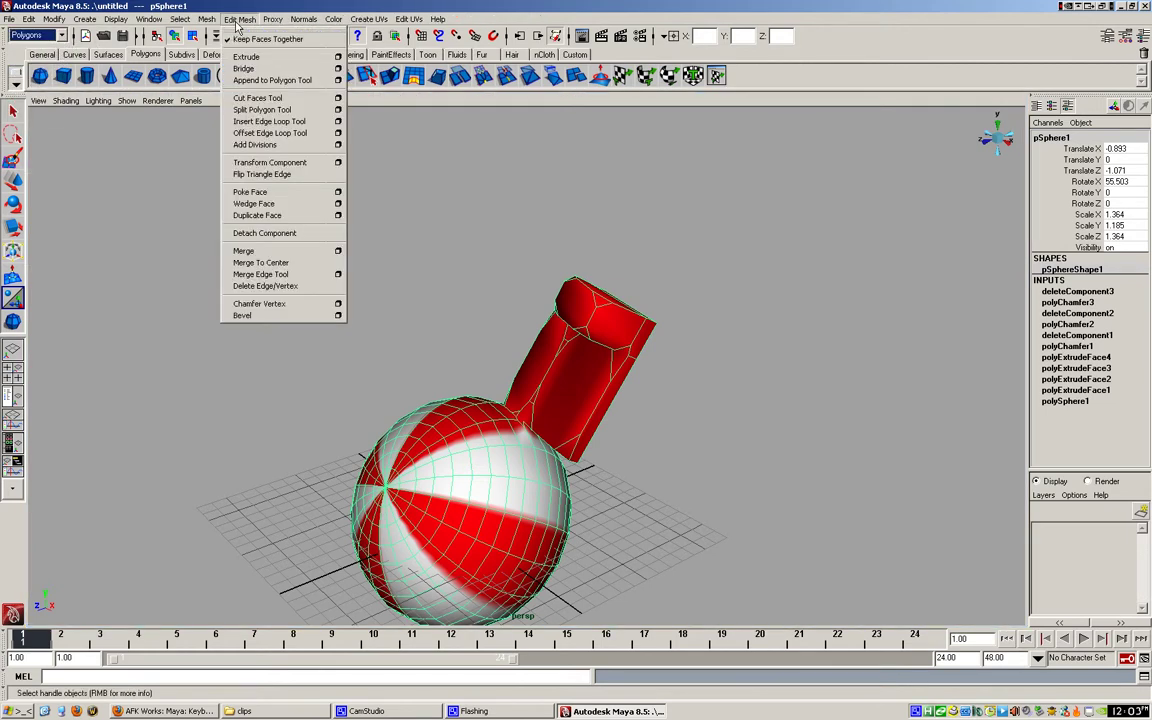
click(262, 122)
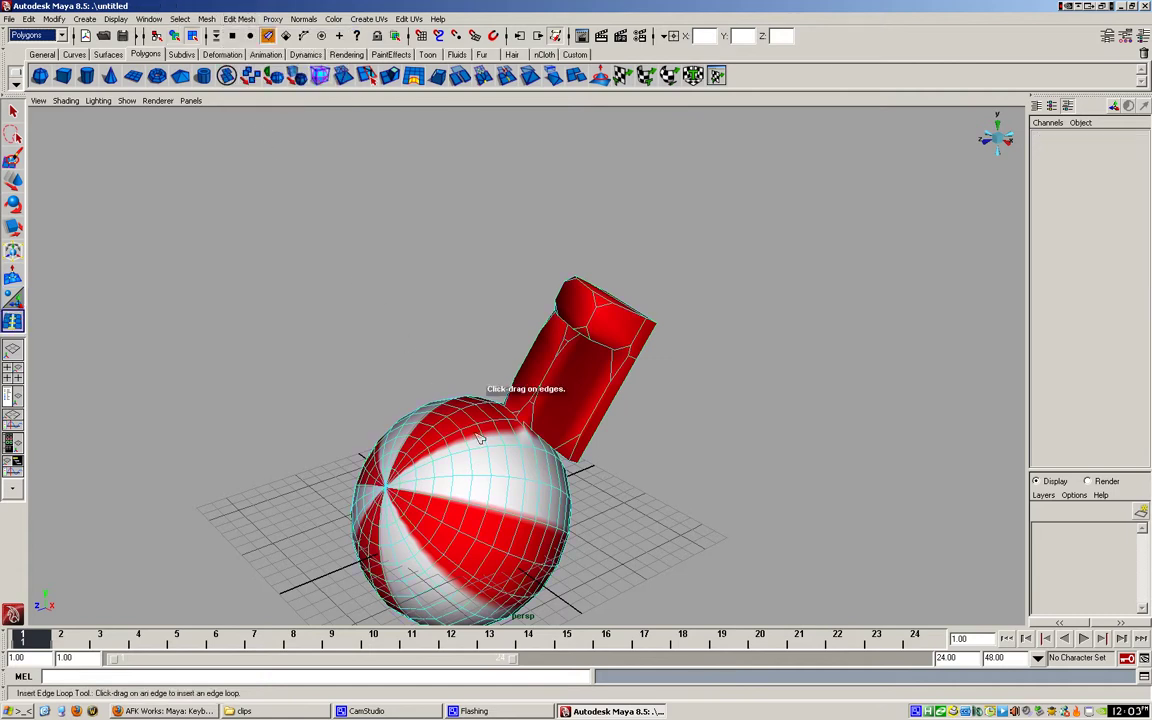
click(459, 490)
click(459, 490)
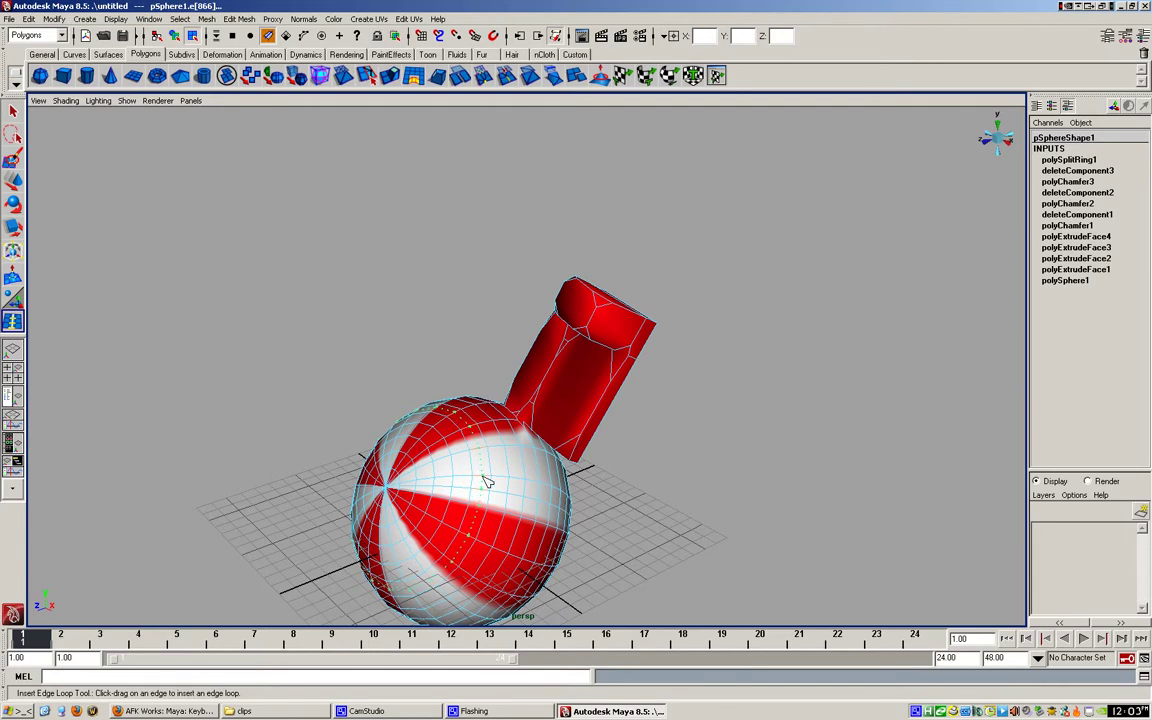
click(478, 473)
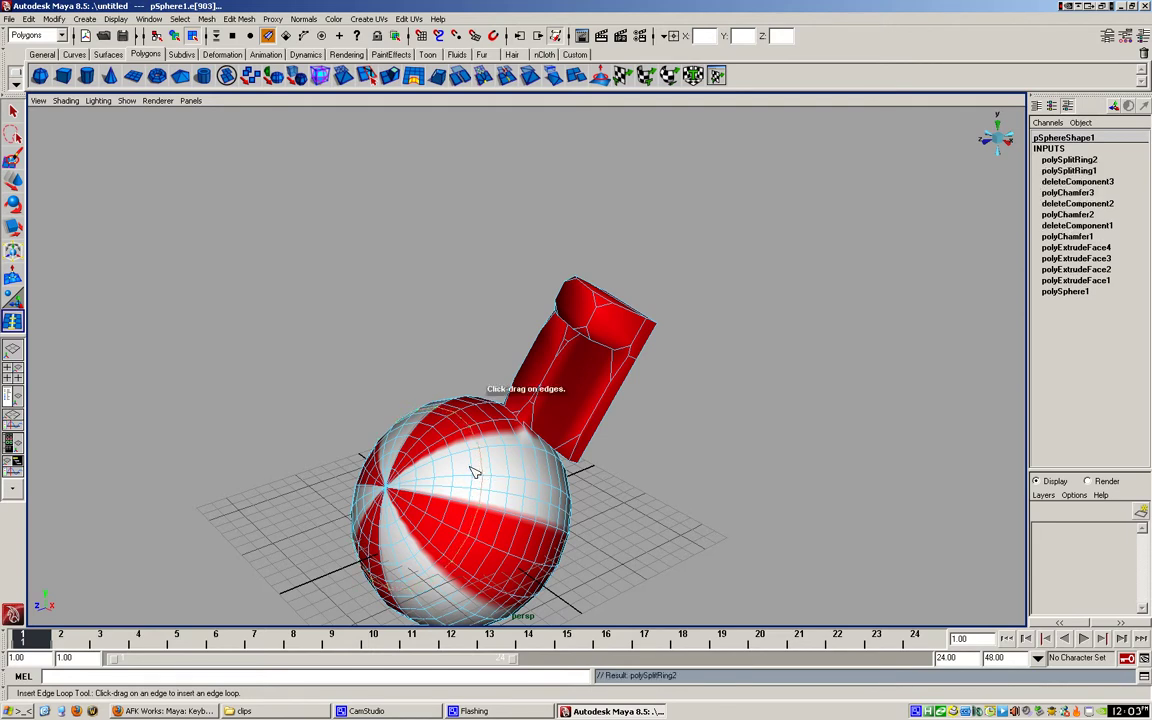
key(q)
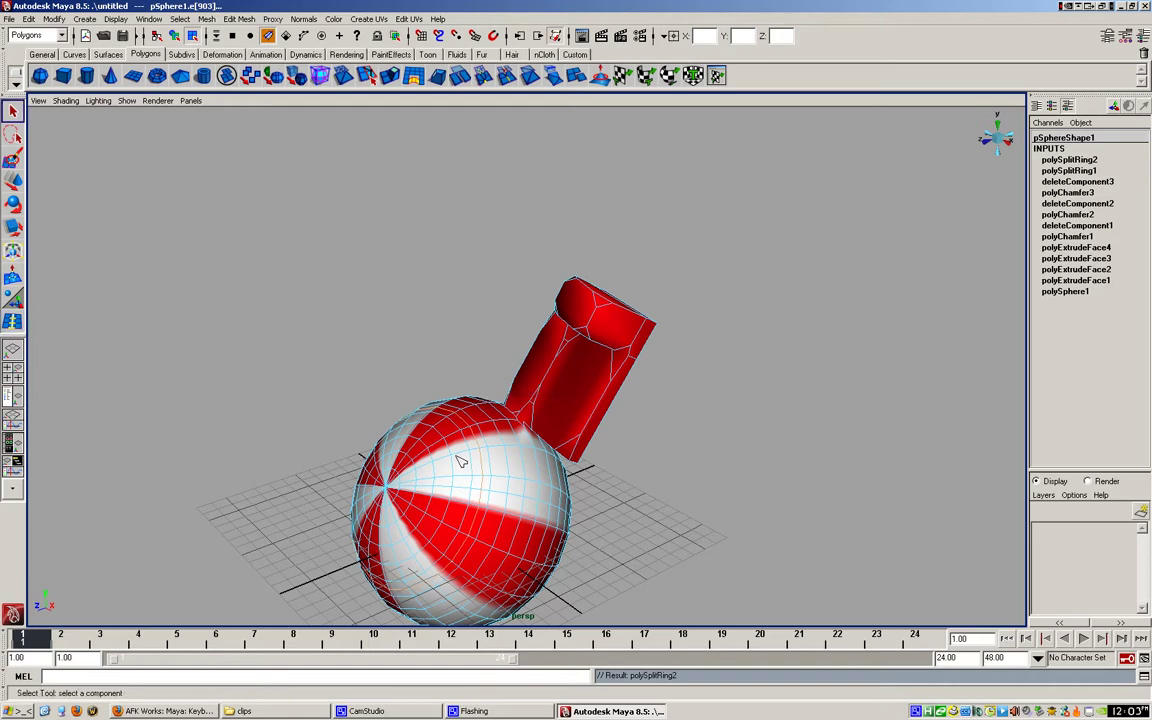
Return the sphere to object mode and insert three more edge loops, starting the Insert Edge Loop Tool from the marking menu.
right_drag(507, 486, 548, 465)
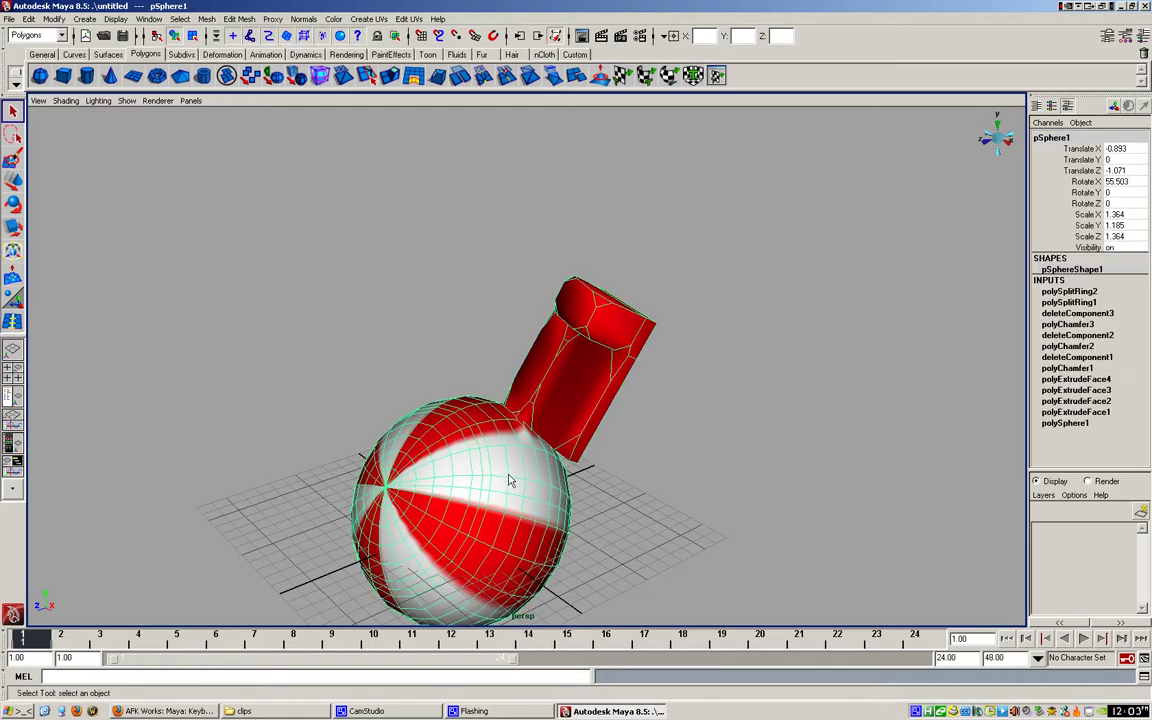
shift+right_drag(508, 481, 472, 497)
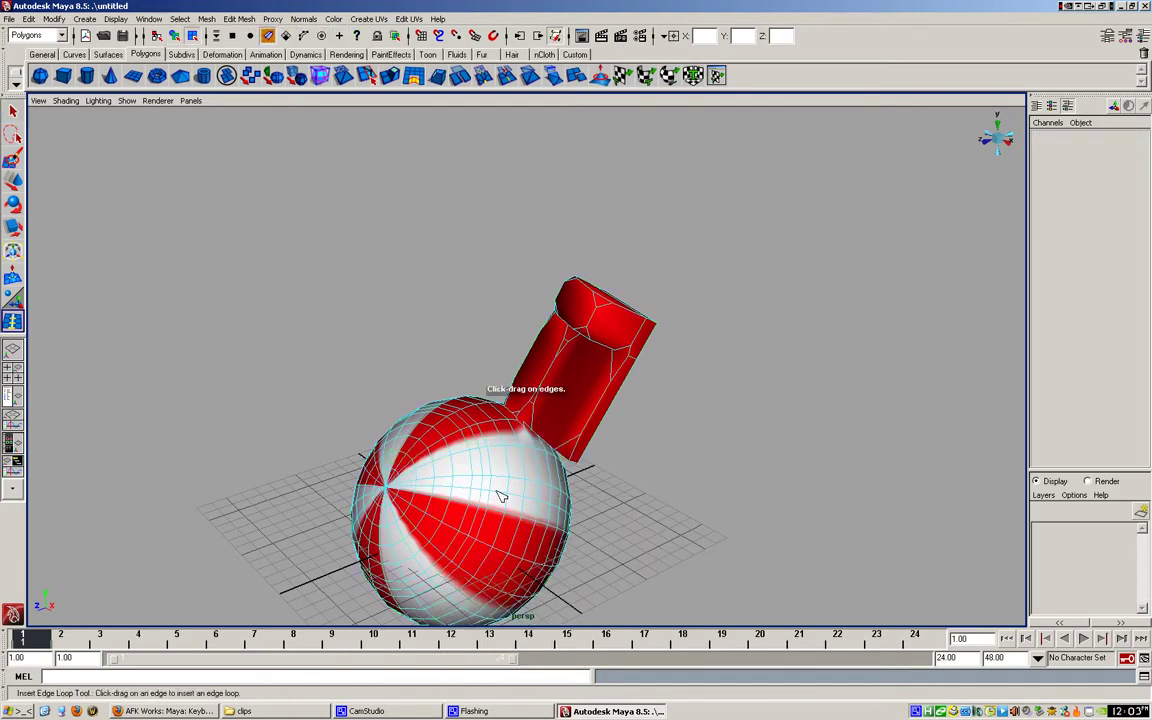
drag(506, 478, 513, 469)
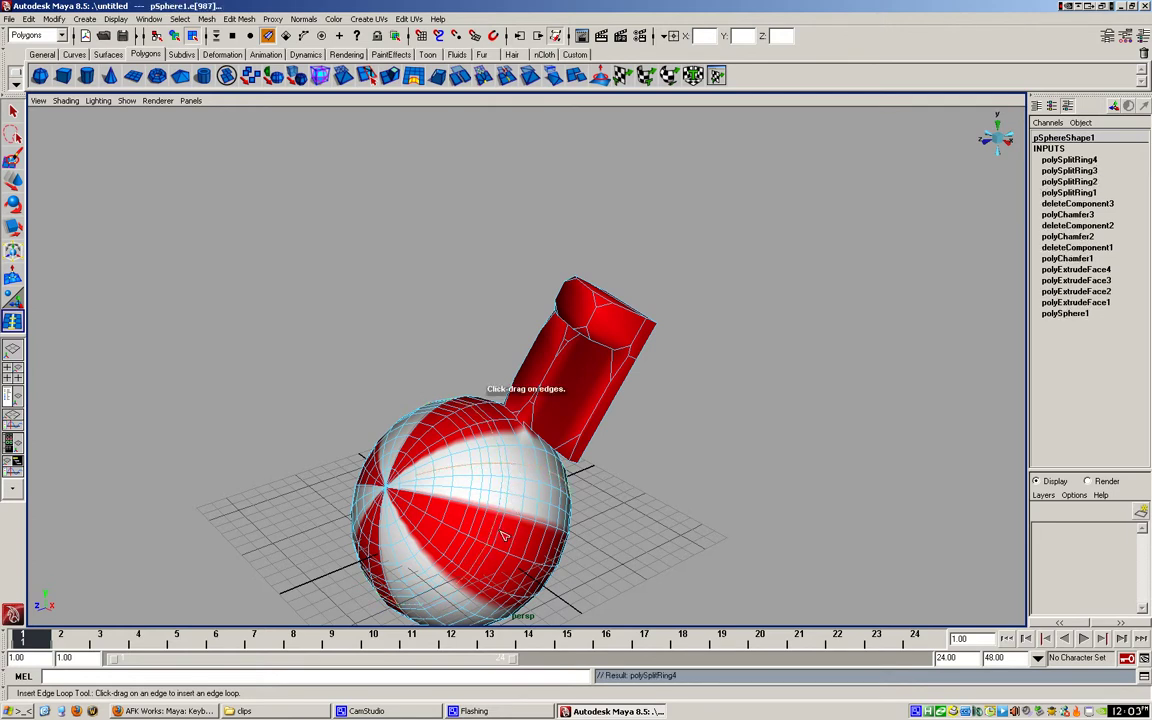
drag(508, 535, 504, 535)
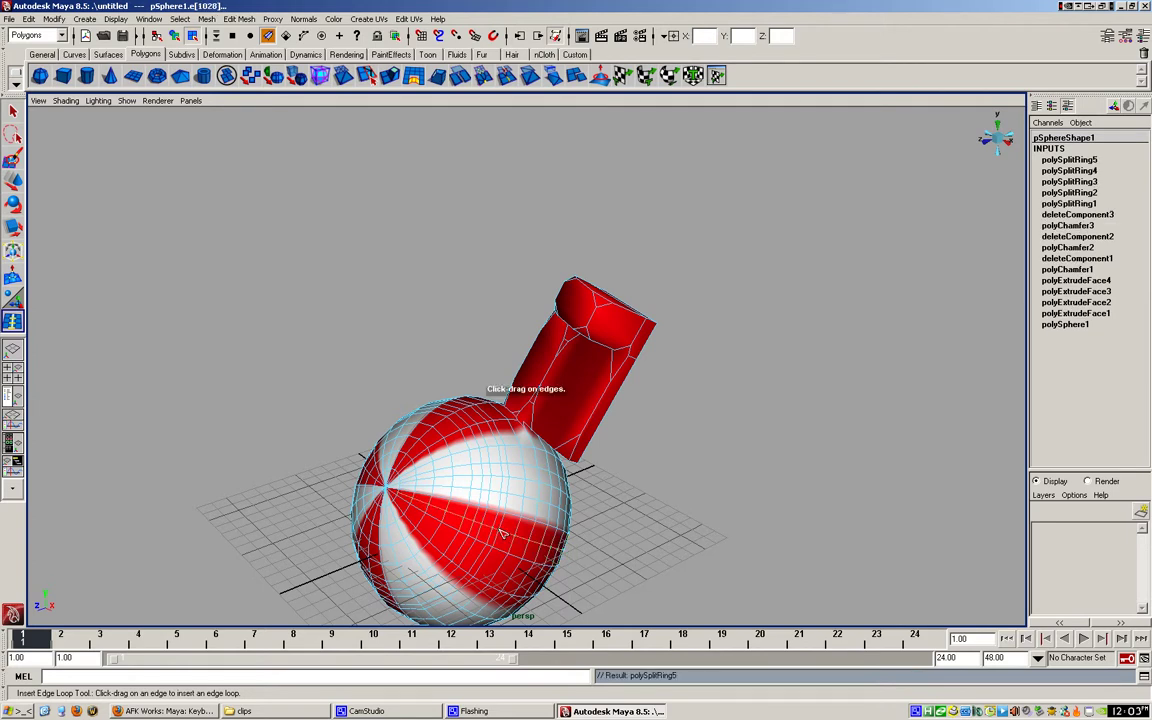
Select a single edge on the sphere's body and expand the selection with To Edge Loop.
alt+drag(428, 476, 474, 515)
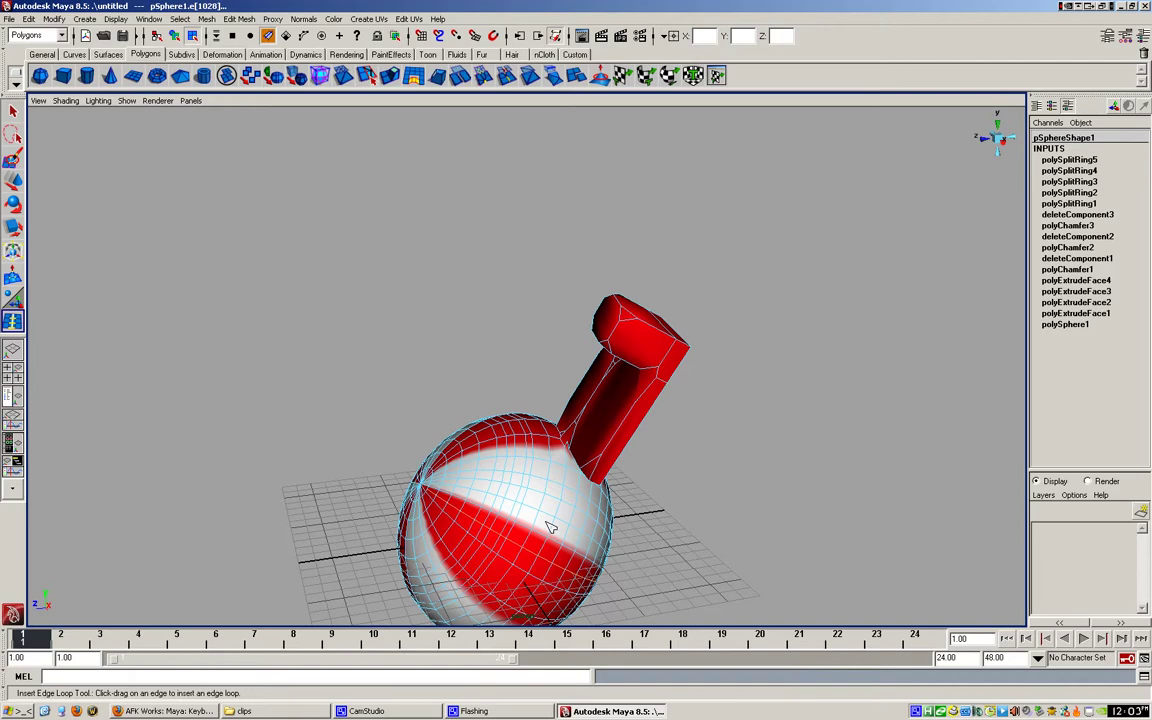
alt+drag(549, 527, 556, 413)
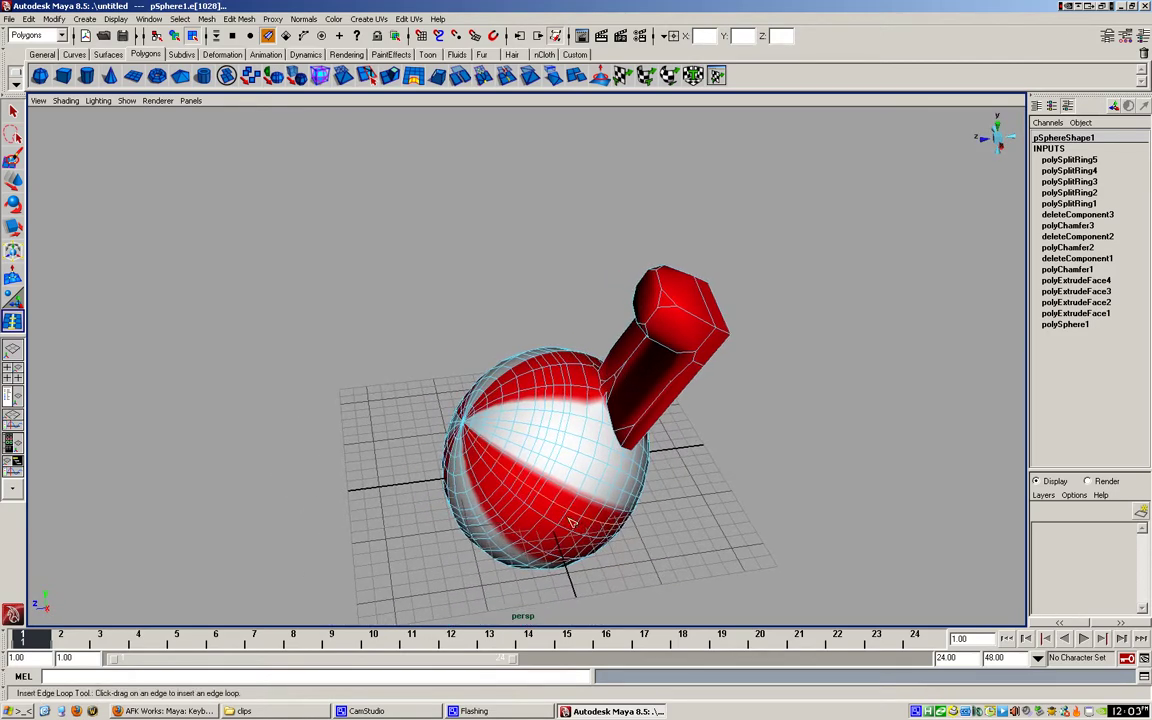
click(649, 389)
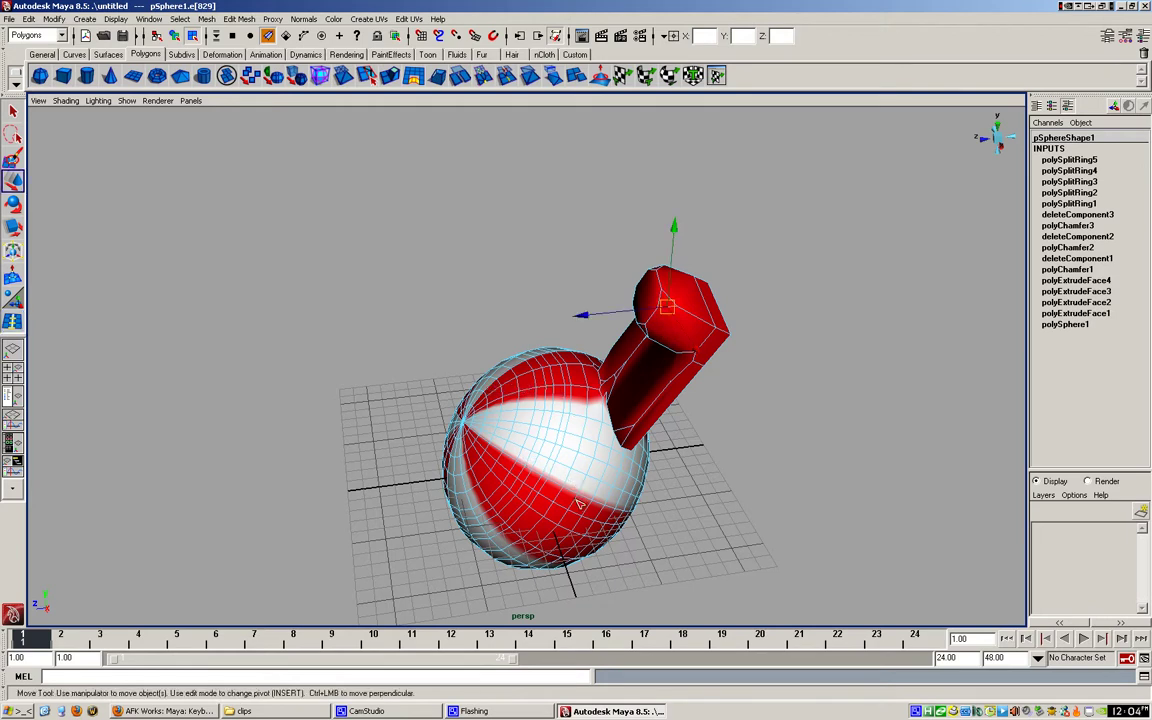
key(q)
right_drag(578, 478, 590, 450)
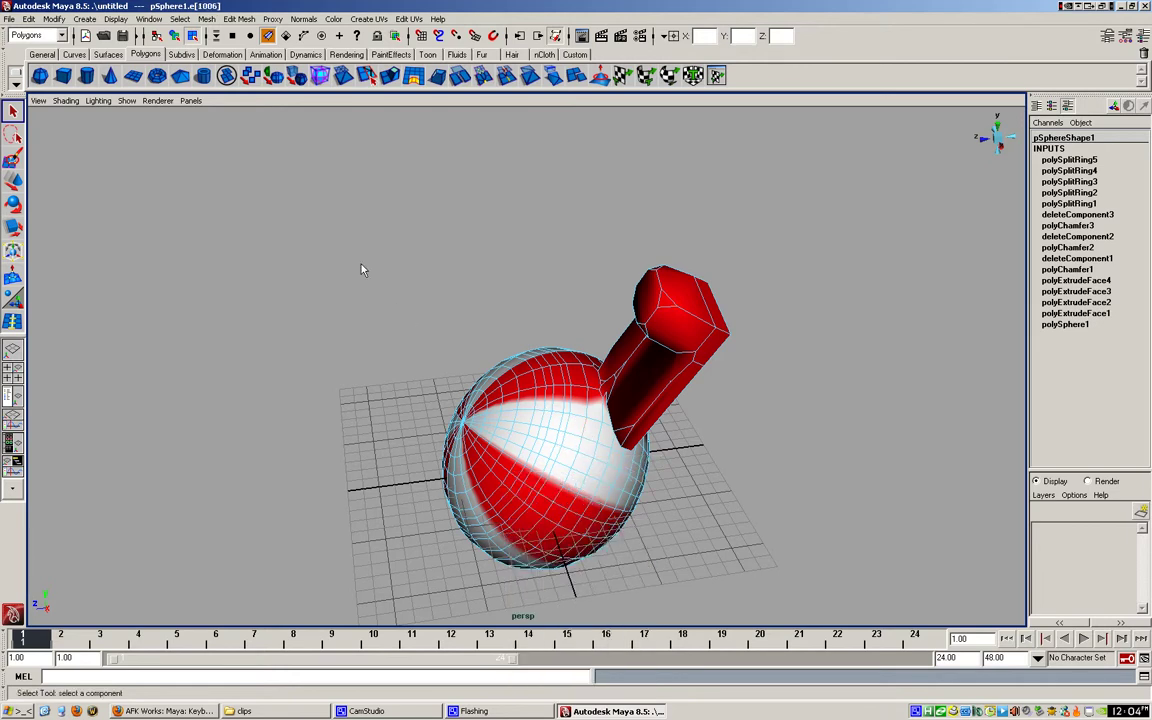
click(239, 19)
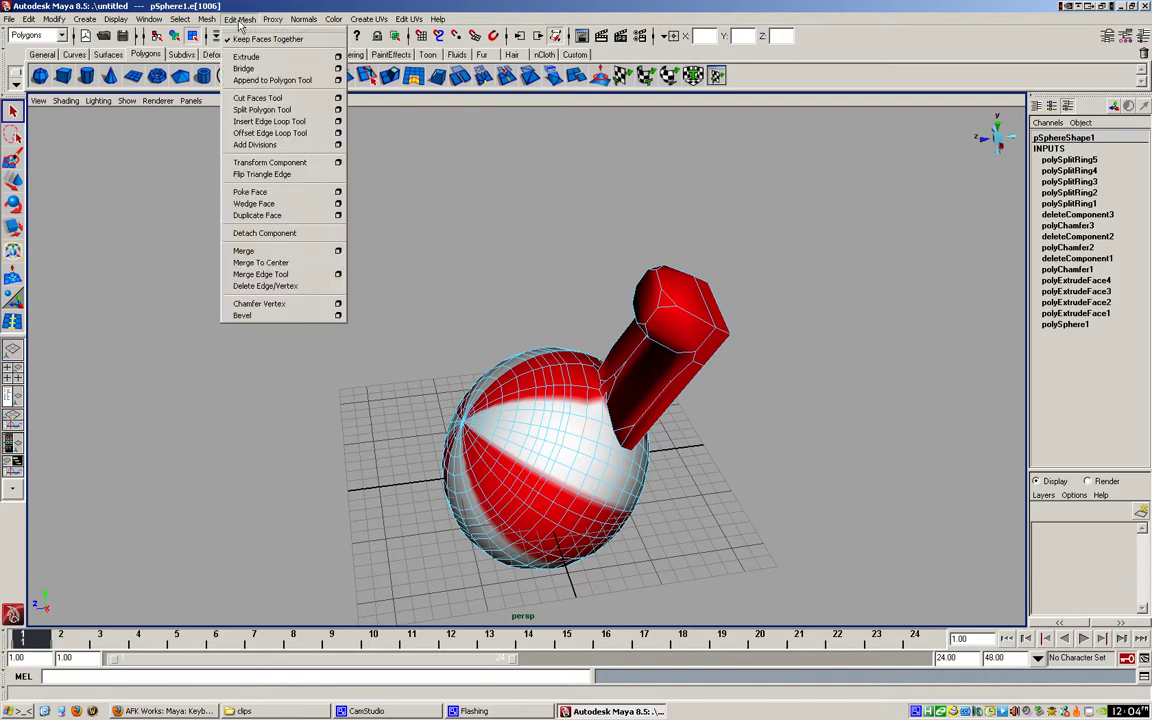
mouse_move(211, 22)
click(220, 19)
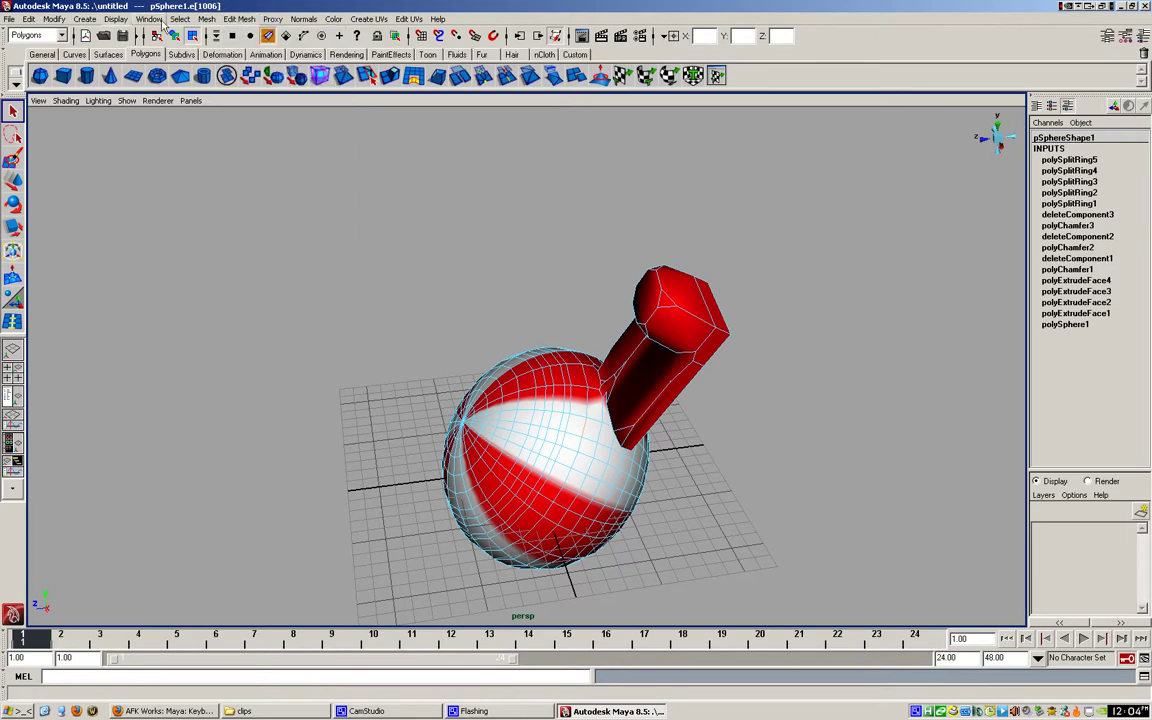
ctrl+right_click(585, 433)
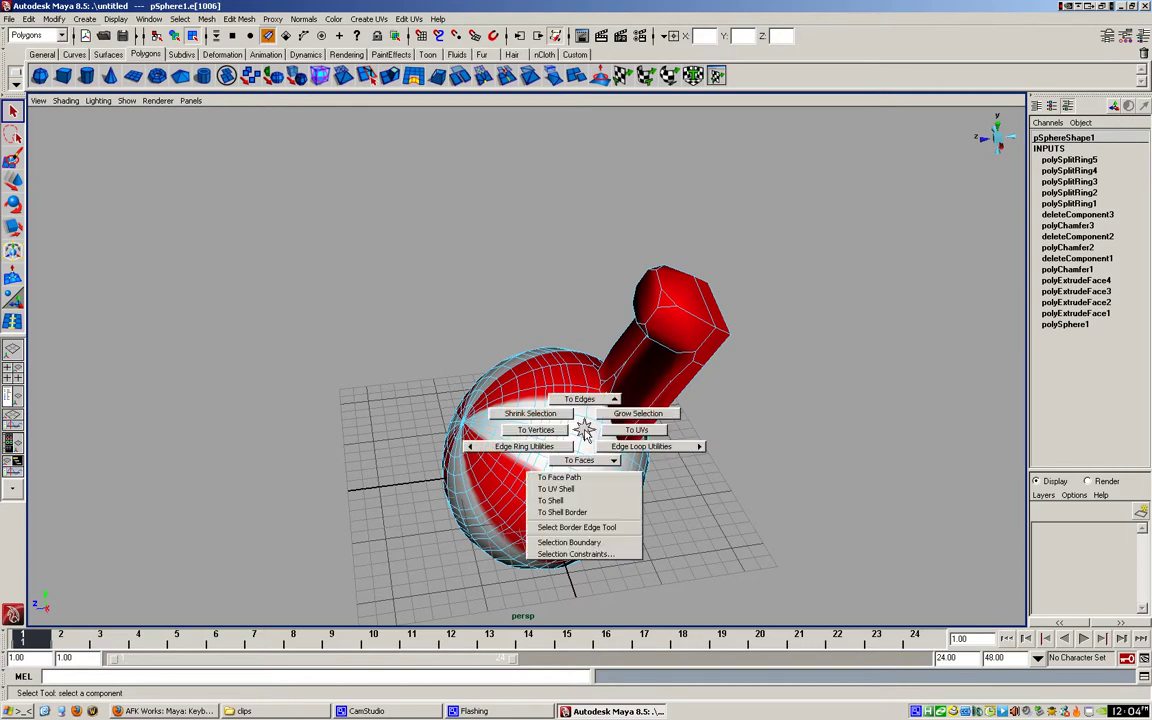
click(606, 443)
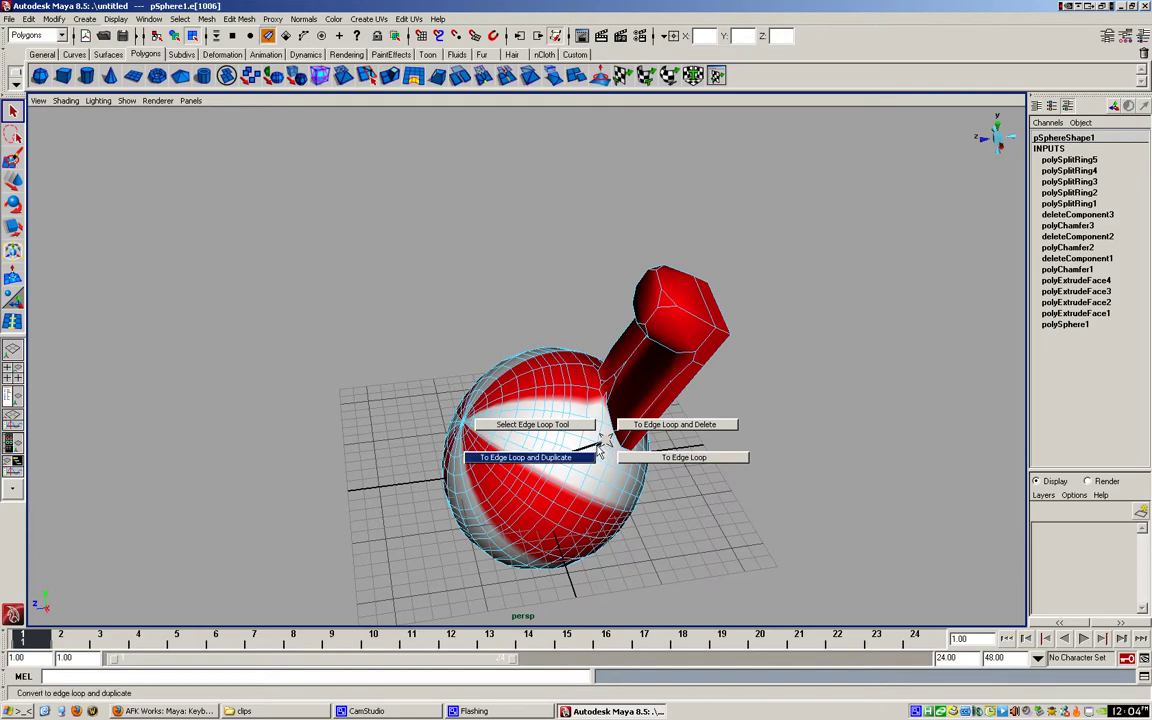
click(667, 460)
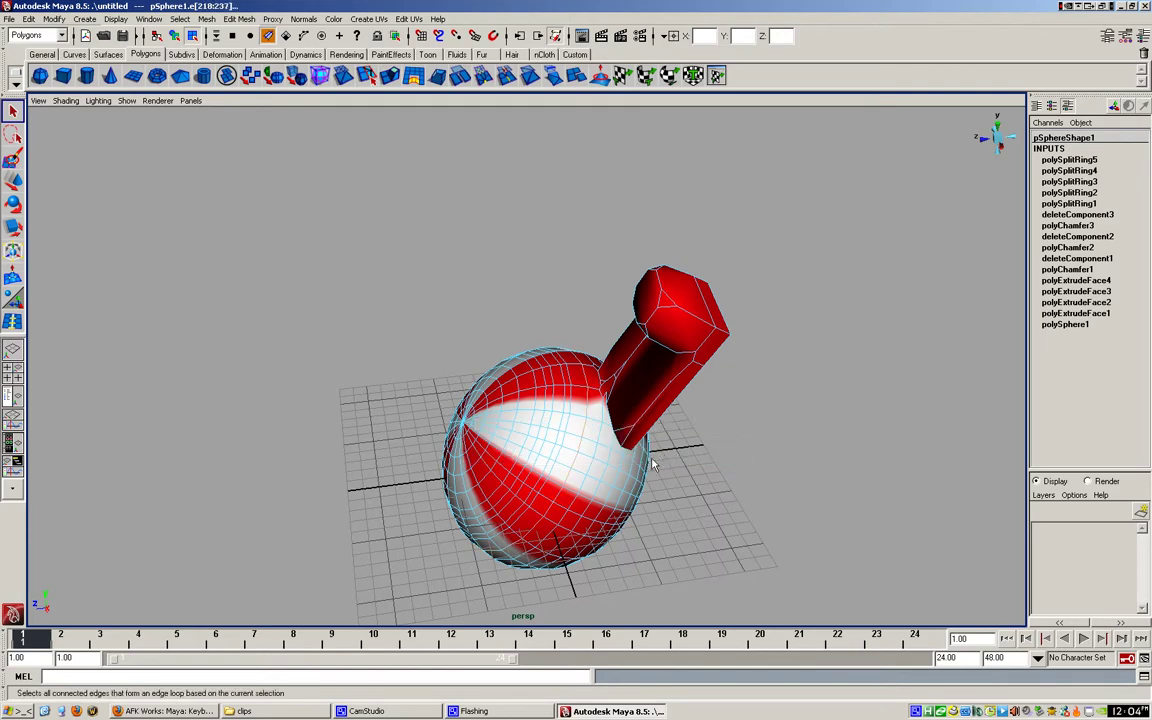
Scale the selected edge loop uniformly to form a crease around the sphere.
alt+drag(491, 445, 503, 470)
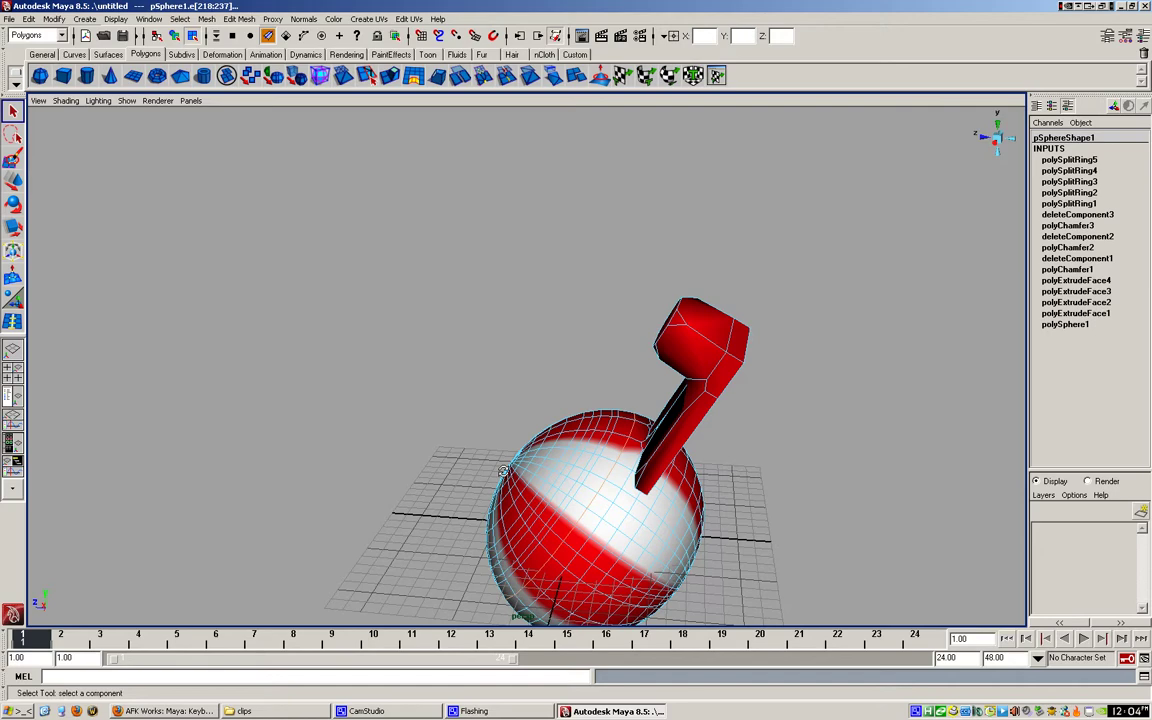
key(e)
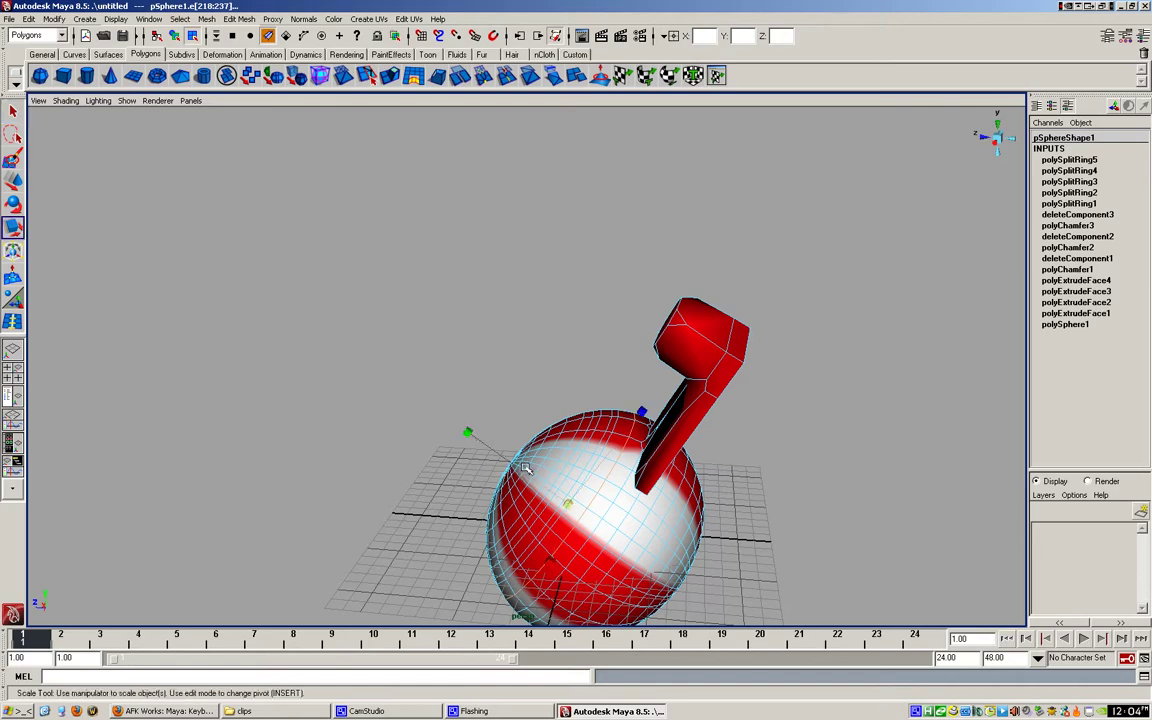
alt+drag(478, 474, 536, 514)
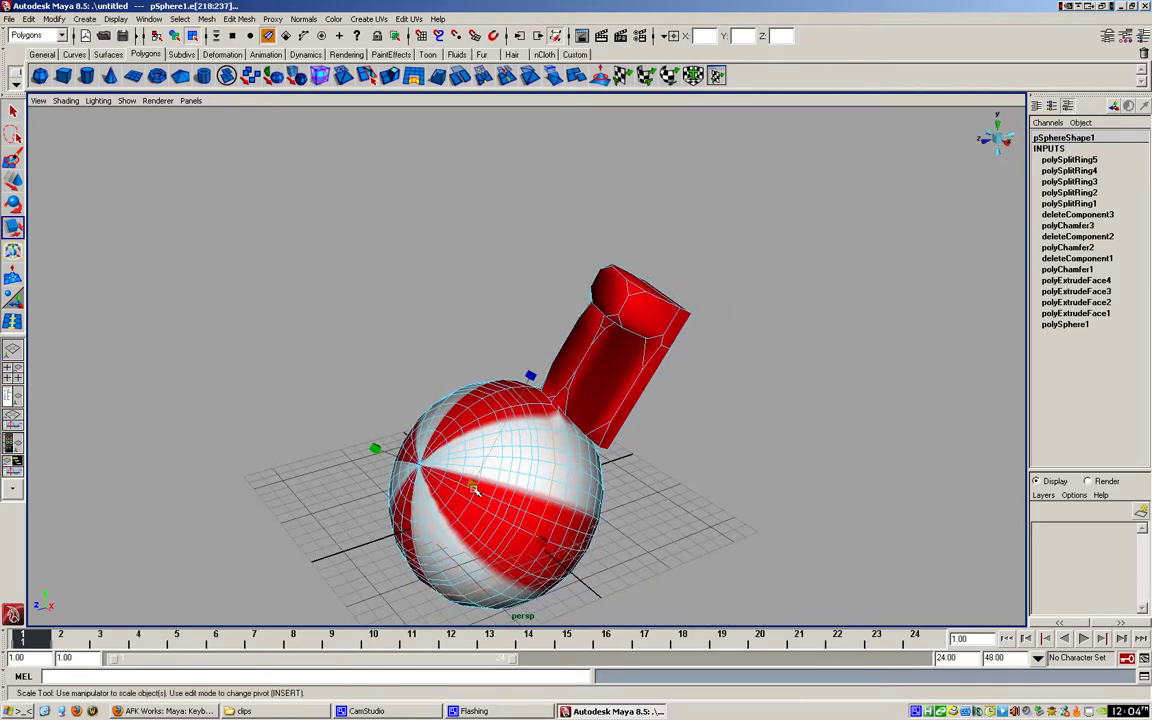
drag(470, 485, 403, 473)
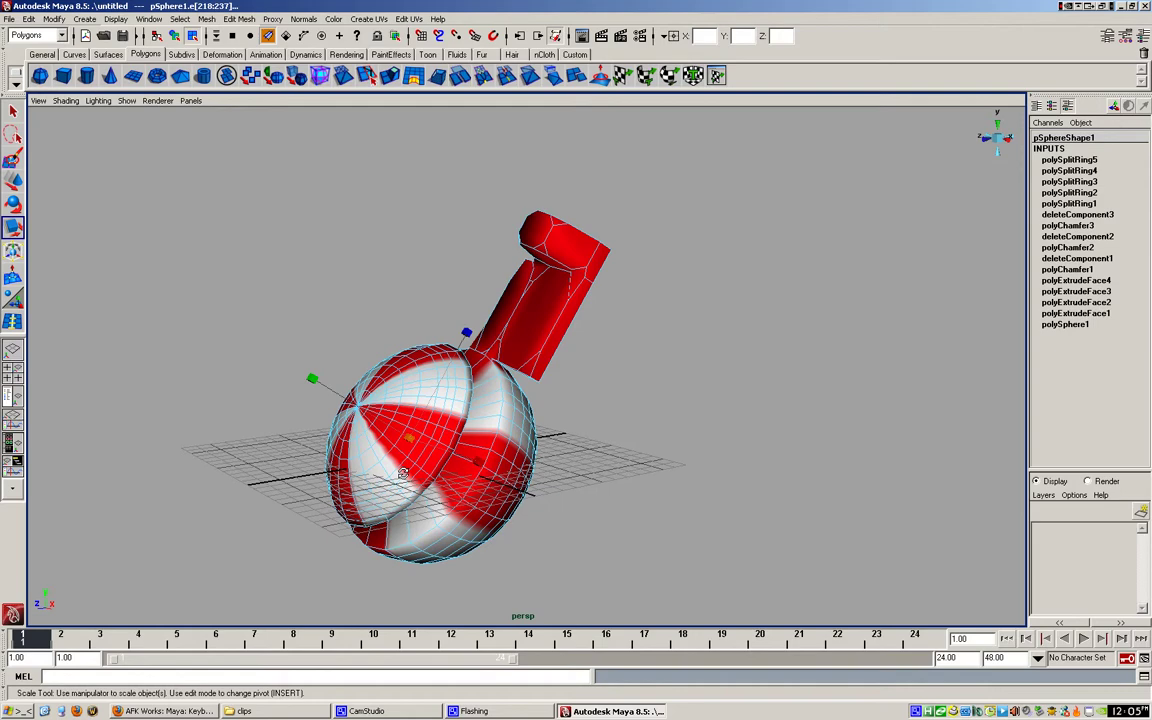
Show the Attribute Editor for the sphere and look through the tabs of its construction history nodes.
key(ctrl+a)
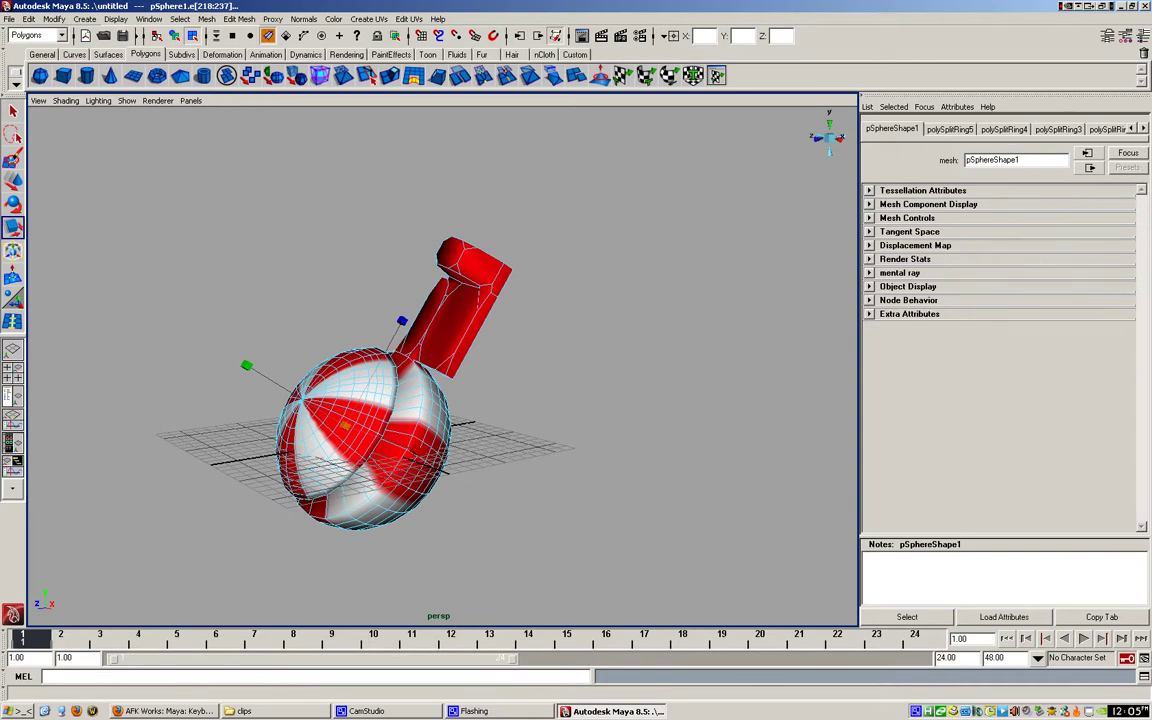
click(1144, 128)
click(1144, 128)
click(1144, 128)
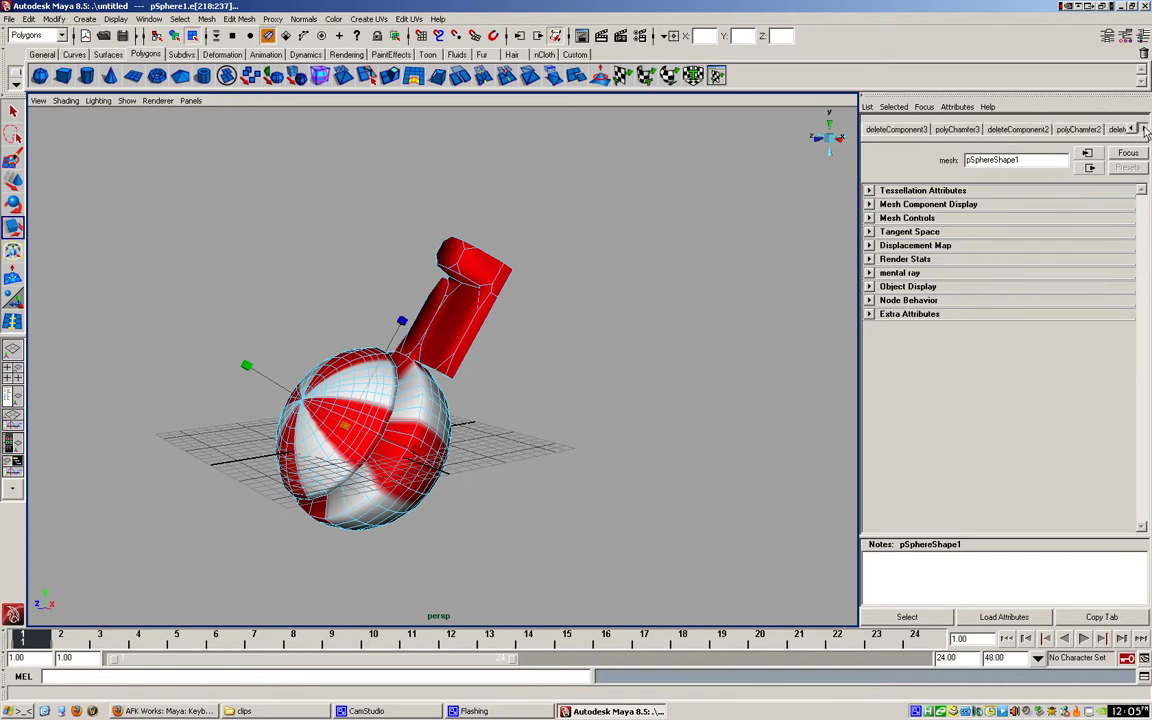
click(1144, 128)
click(1144, 129)
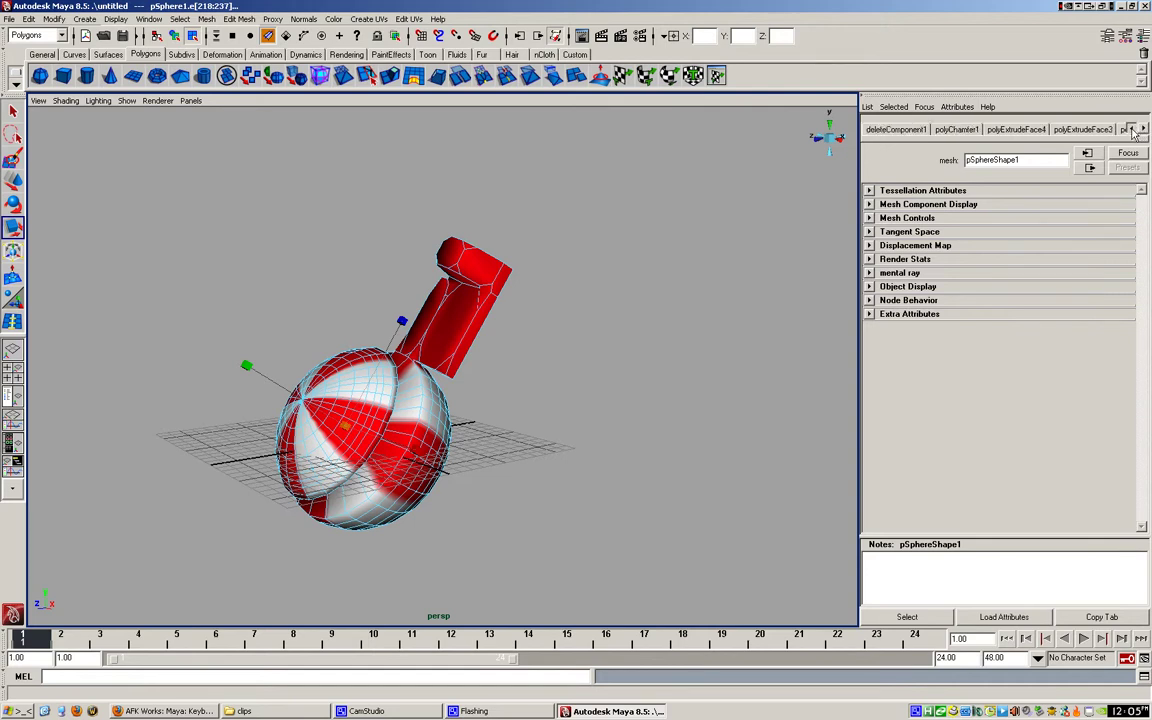
click(1134, 130)
click(1134, 130)
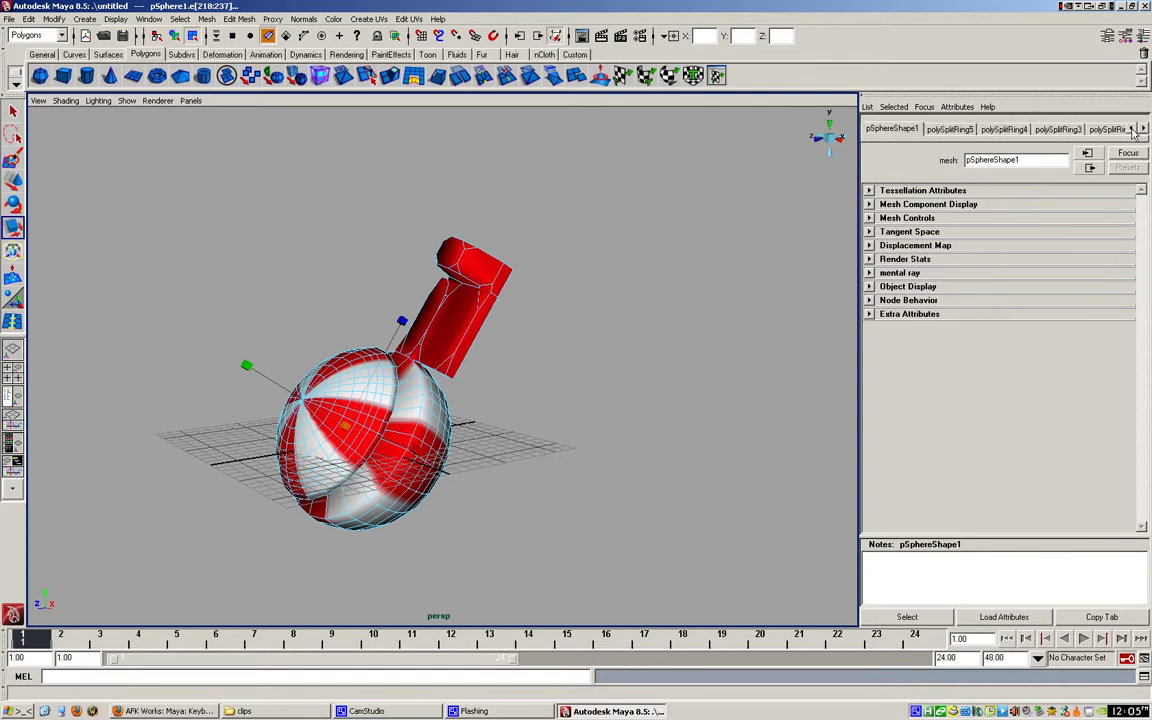
Examine the full row of construction history nodes for pSphereShape1 in the Attribute Editor, through to the last node and back.
click(1144, 130)
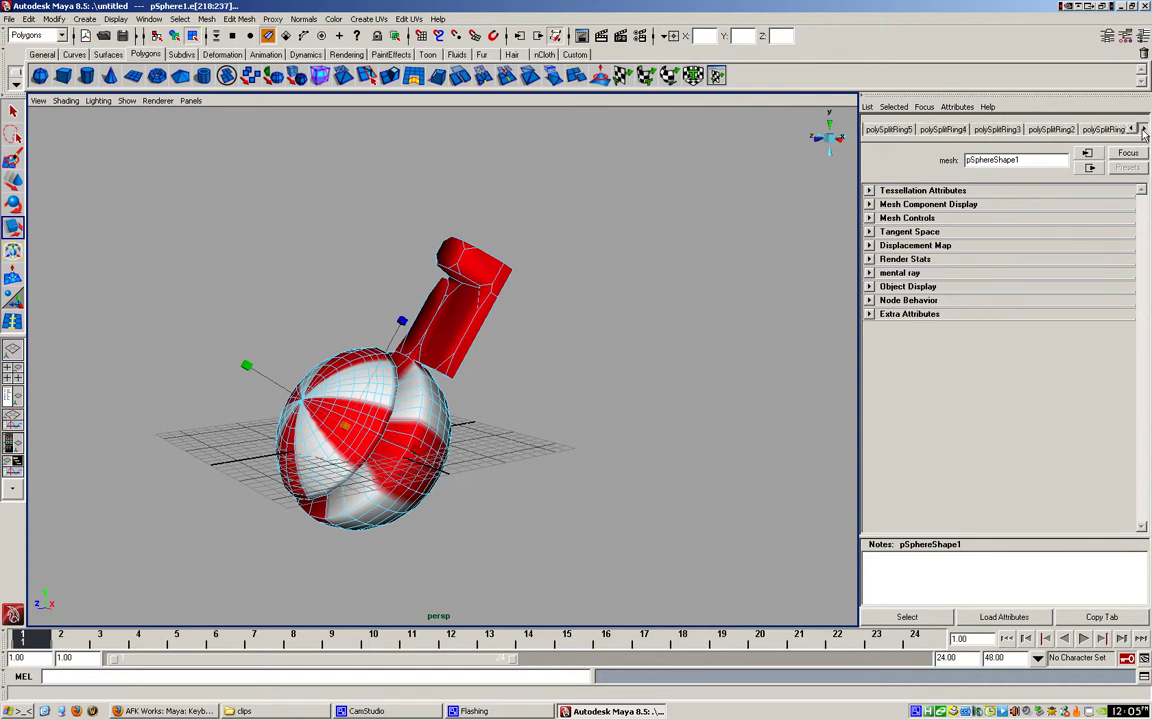
click(1144, 130)
click(1144, 130)
click(1144, 130)
click(1144, 130)
click(1144, 130)
click(1144, 130)
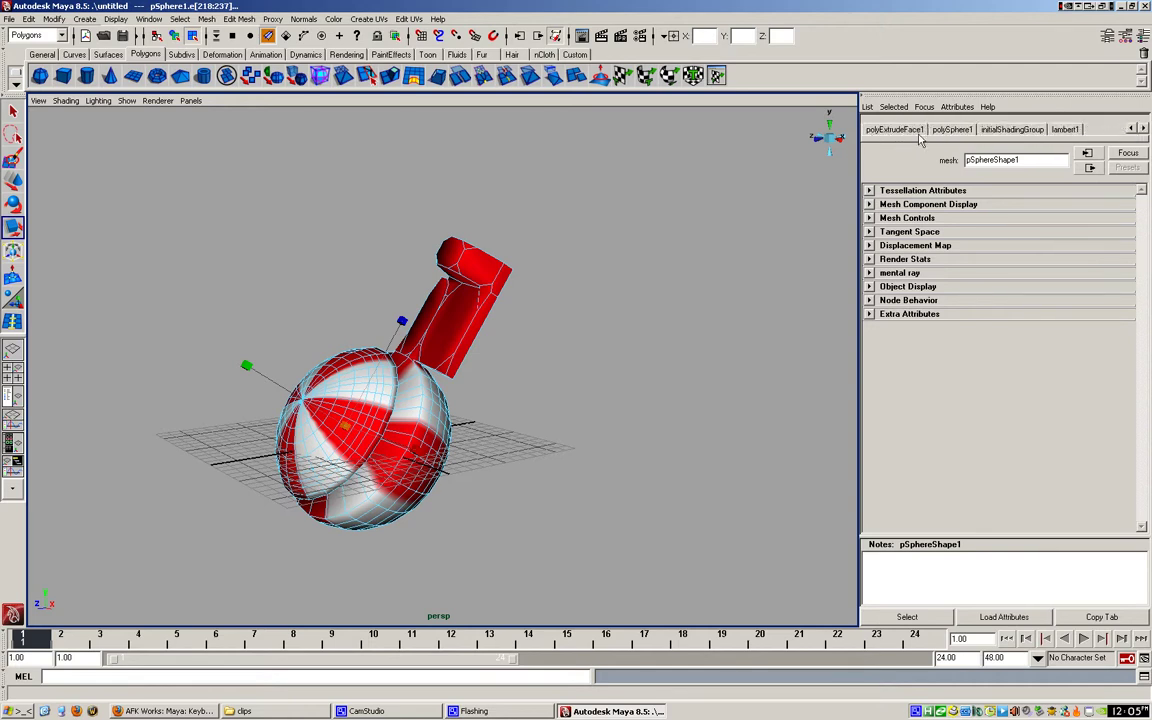
click(1131, 129)
click(1131, 129)
click(1131, 129)
click(1131, 129)
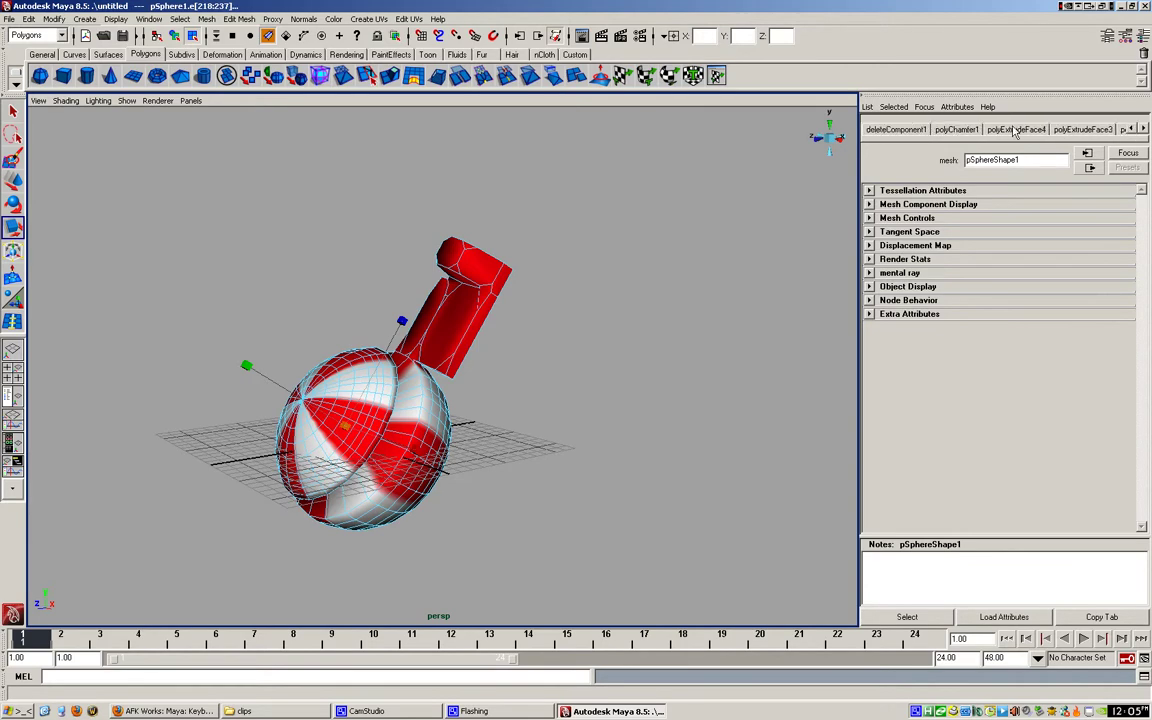
Return the sphere to object mode and delete its construction history.
right_drag(390, 424, 360, 589)
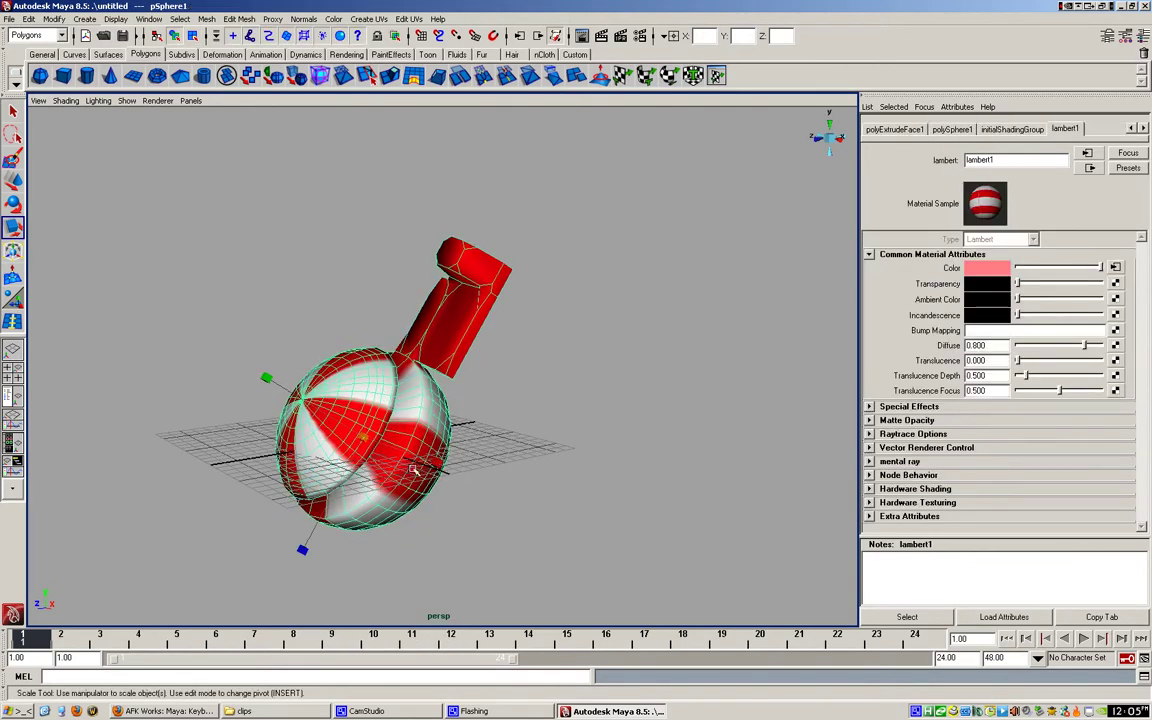
click(35, 20)
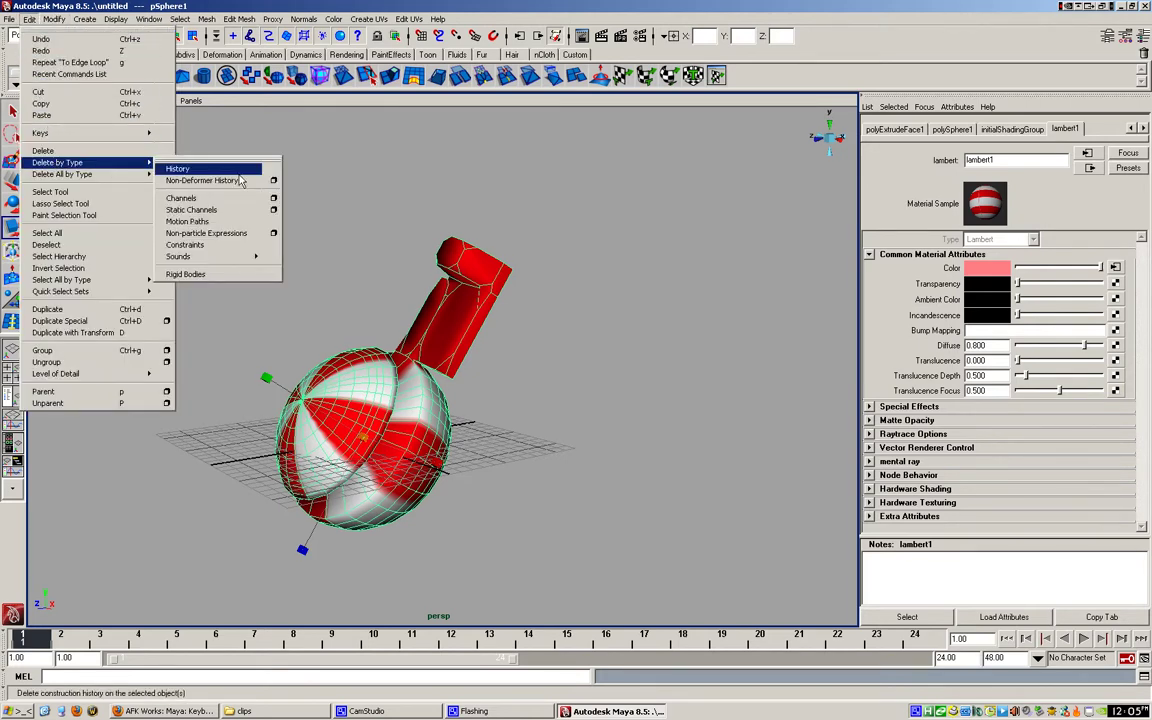
click(183, 170)
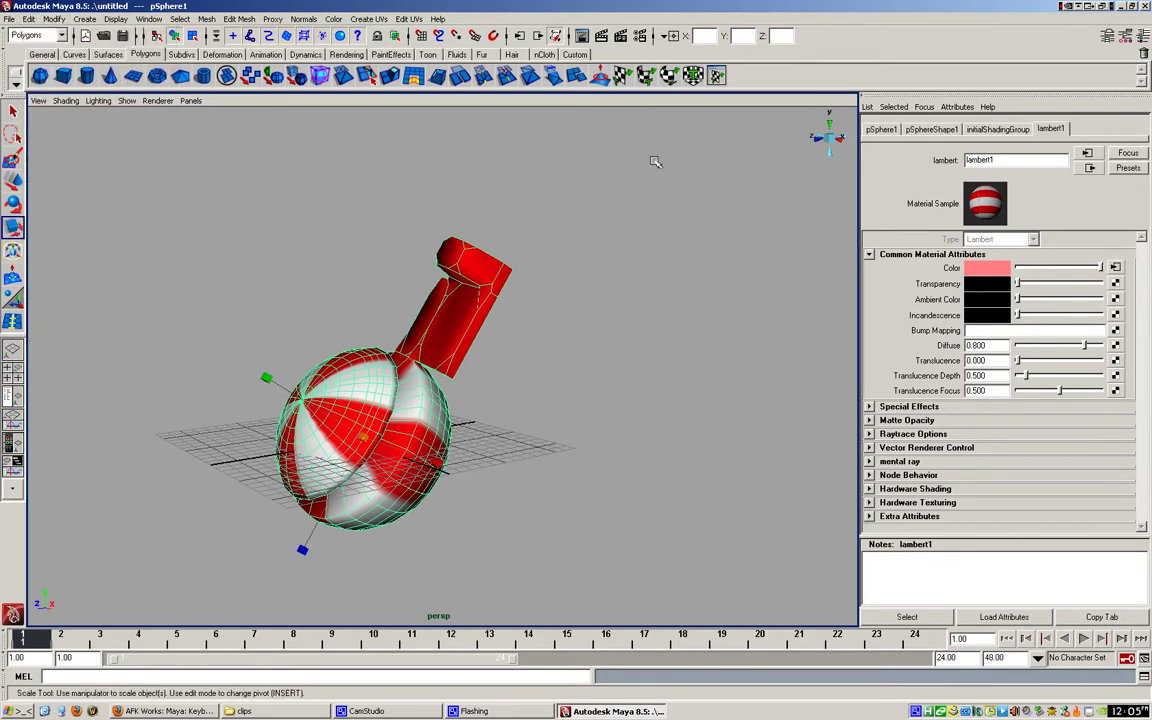